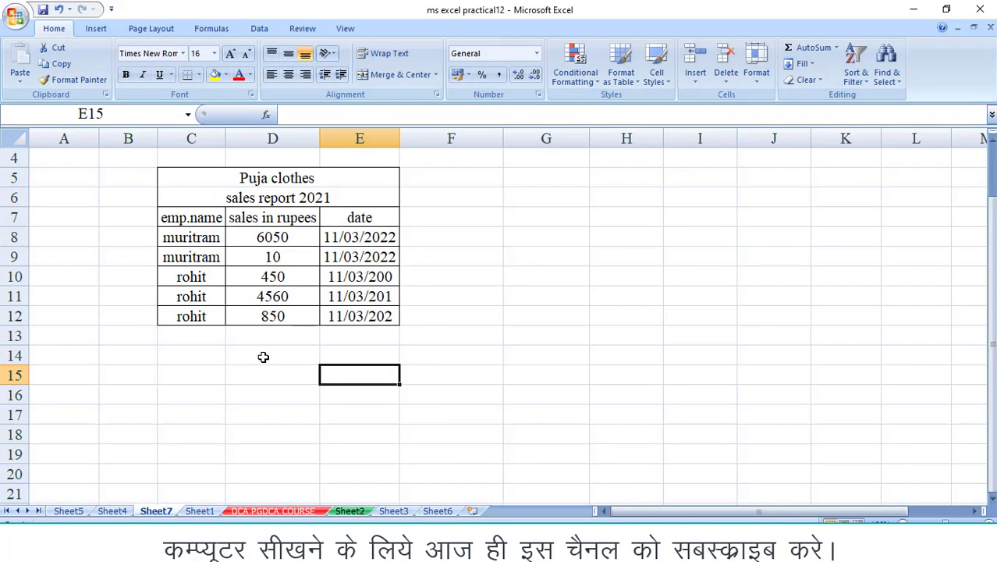
Step: Enter the placeholder 'jhj' in cell C15 and bring up the Office menu
{"action": "left_click", "coordinate": [262, 357]}
{"action": "left_click", "coordinate": [219, 377]}
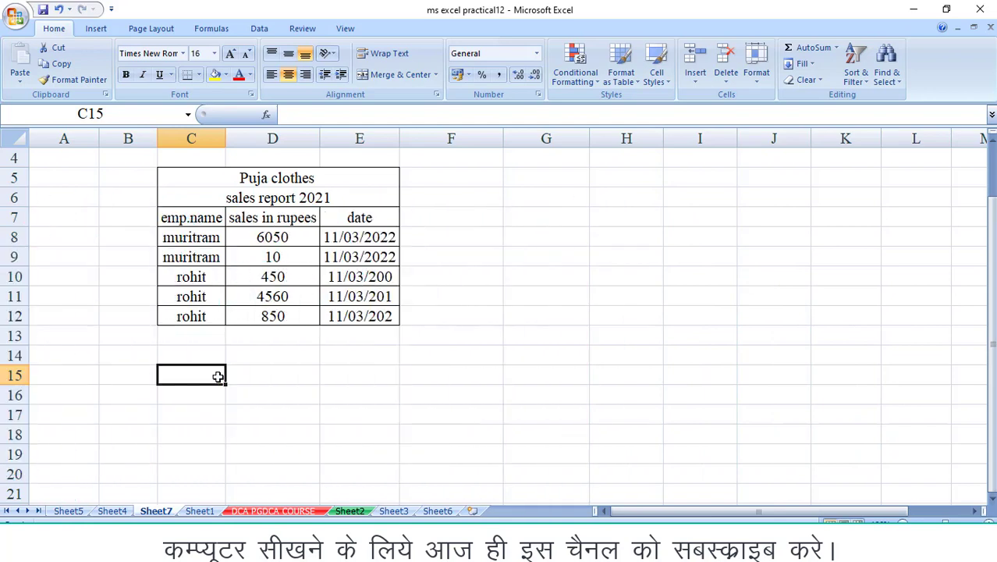
{"action": "type", "text": "jhj"}
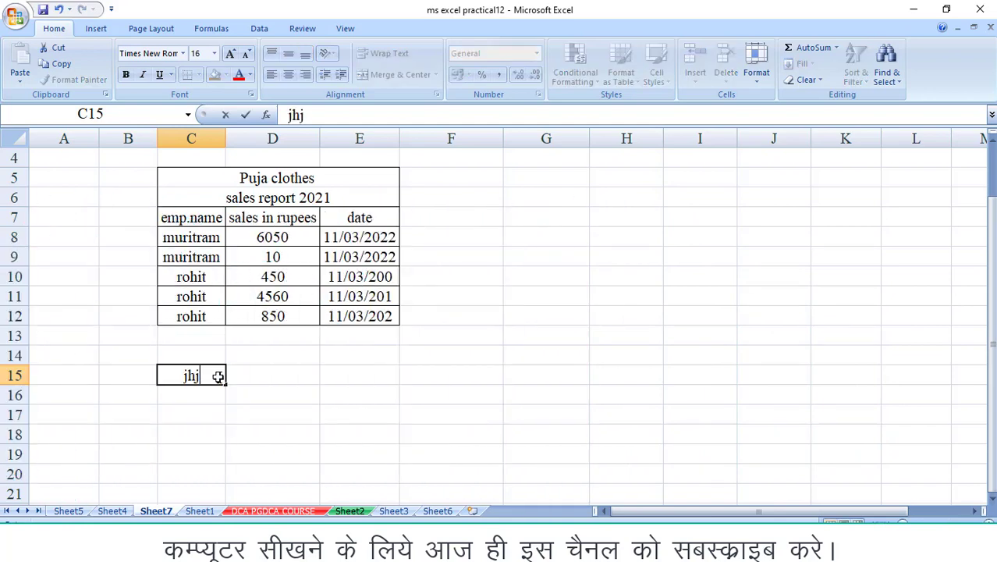
{"action": "key", "text": "Return"}
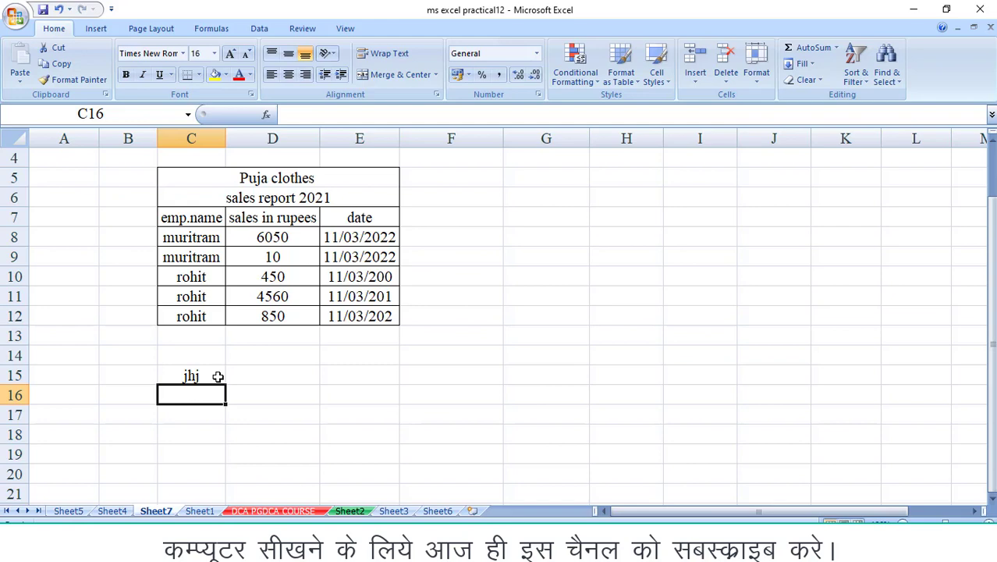
{"action": "left_click", "coordinate": [16, 19]}
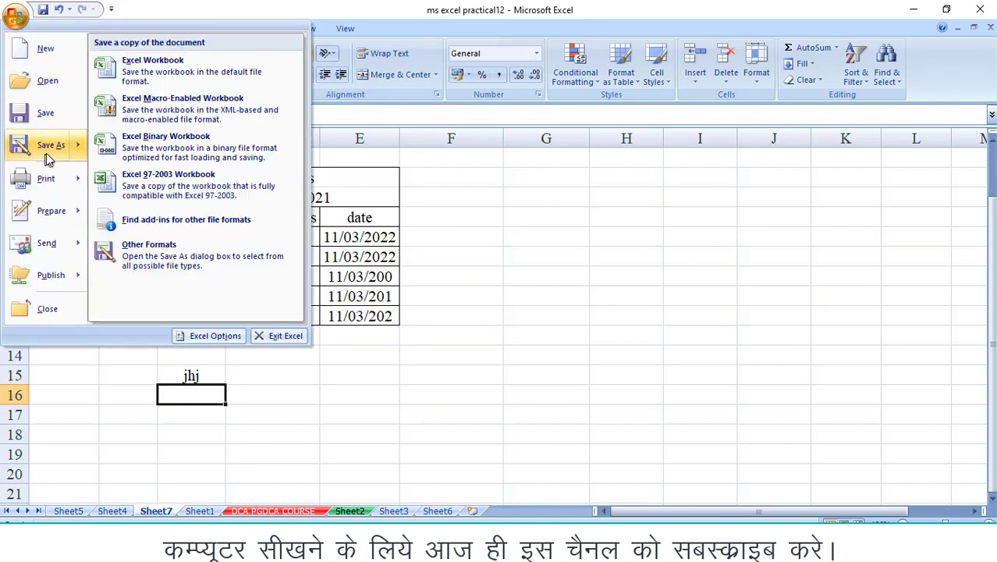
Step: Save the workbook as 'ms excel practical124' with Always create backup enabled in General Options
{"action": "left_click", "coordinate": [47, 150]}
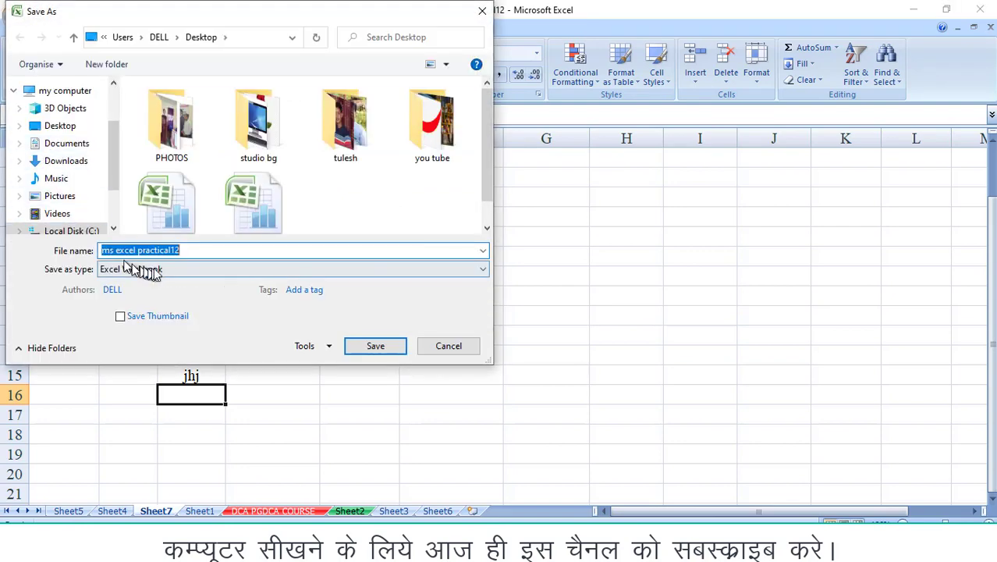
{"action": "left_click", "coordinate": [198, 252]}
{"action": "type", "text": "4"}
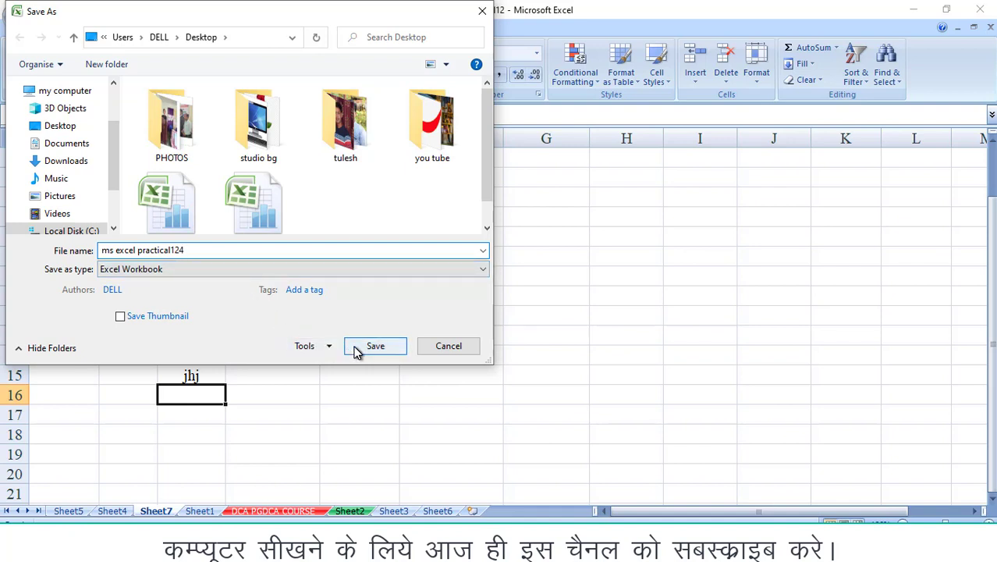
{"action": "left_click", "coordinate": [328, 349]}
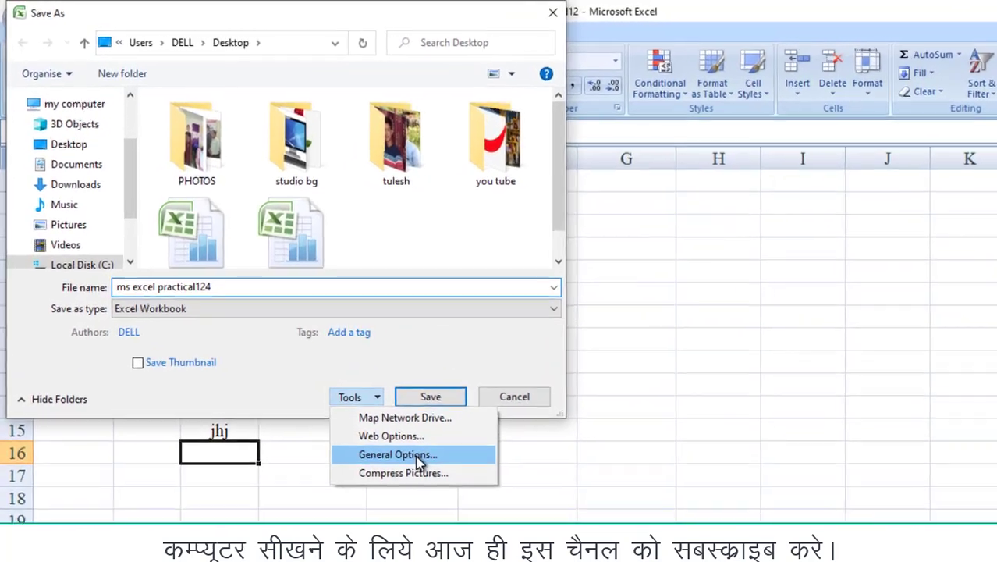
{"action": "left_click", "coordinate": [362, 396]}
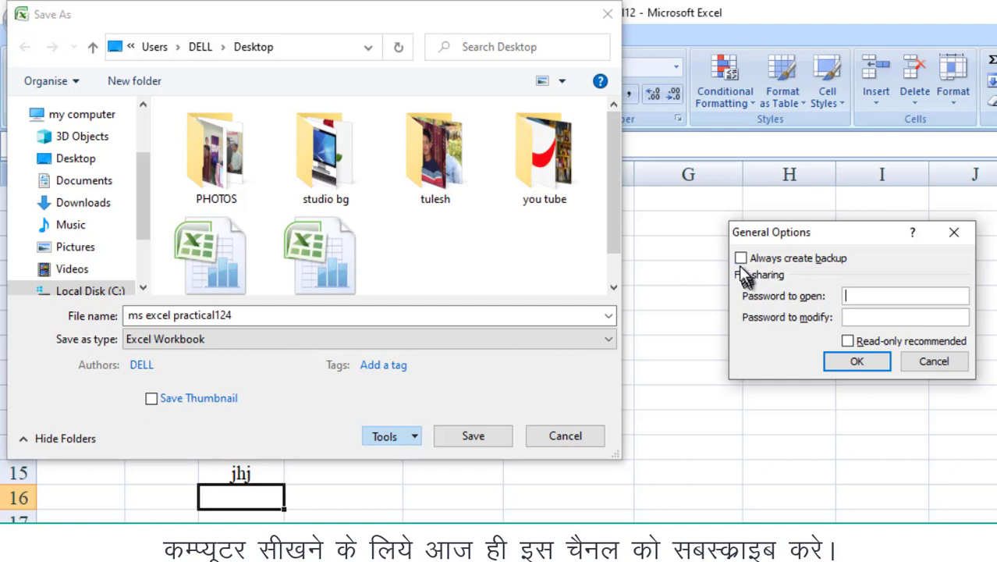
{"action": "left_click", "coordinate": [738, 257]}
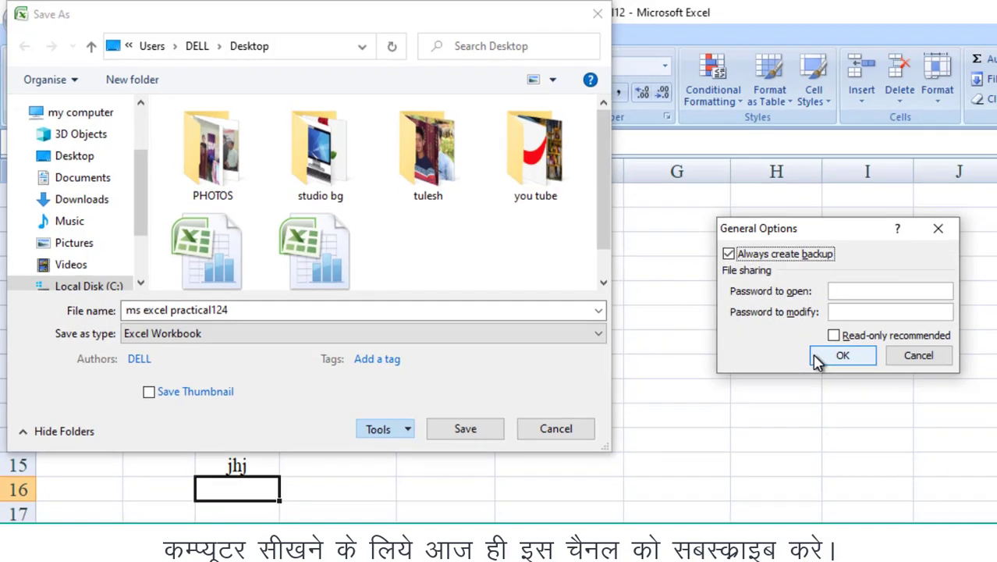
{"action": "left_click", "coordinate": [836, 362]}
{"action": "left_click", "coordinate": [378, 347]}
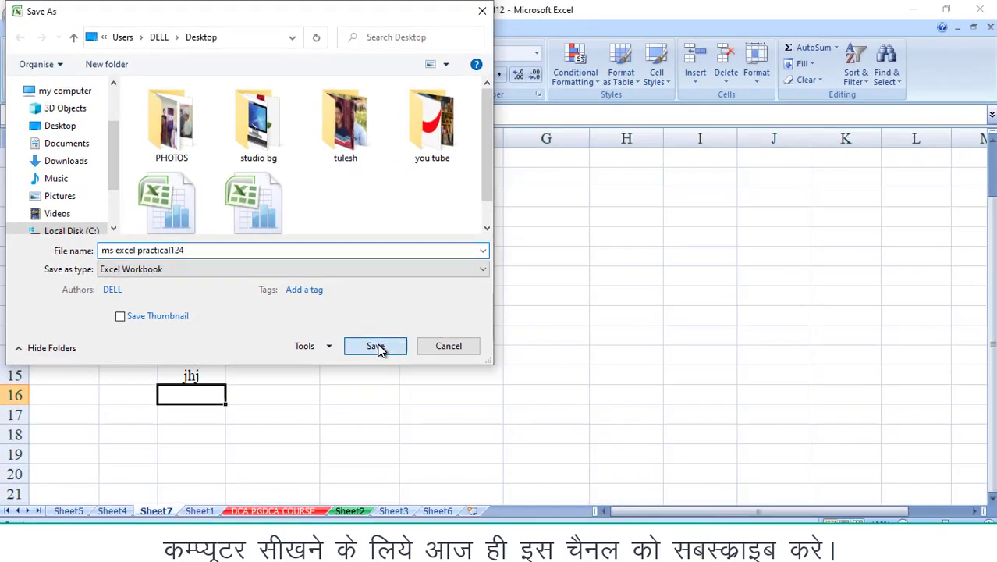
{"action": "left_click", "coordinate": [282, 384]}
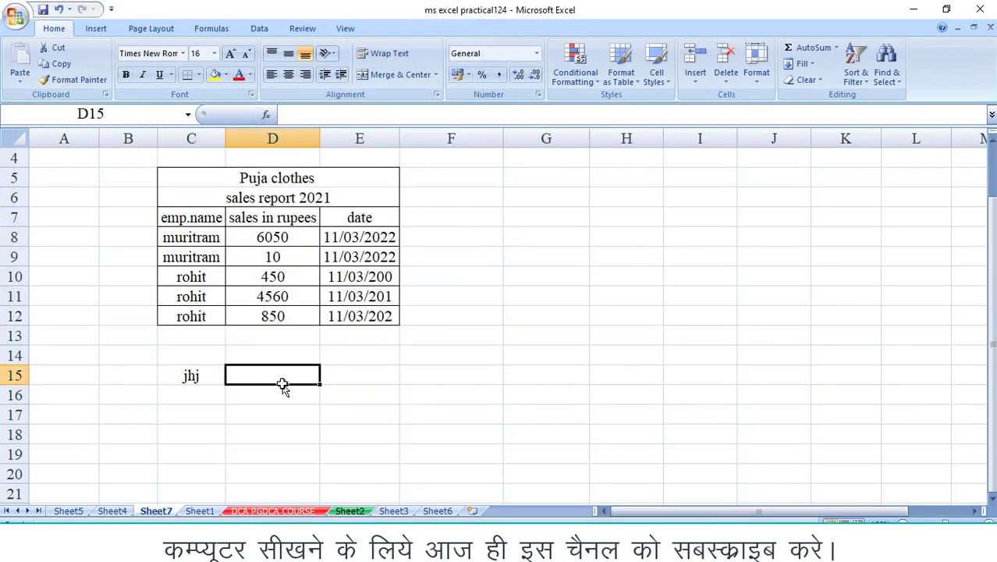
Step: Enter 'rany hjhjk hkjh' in D15, then minimize Excel to show the desktop
{"action": "type", "text": "rany"}
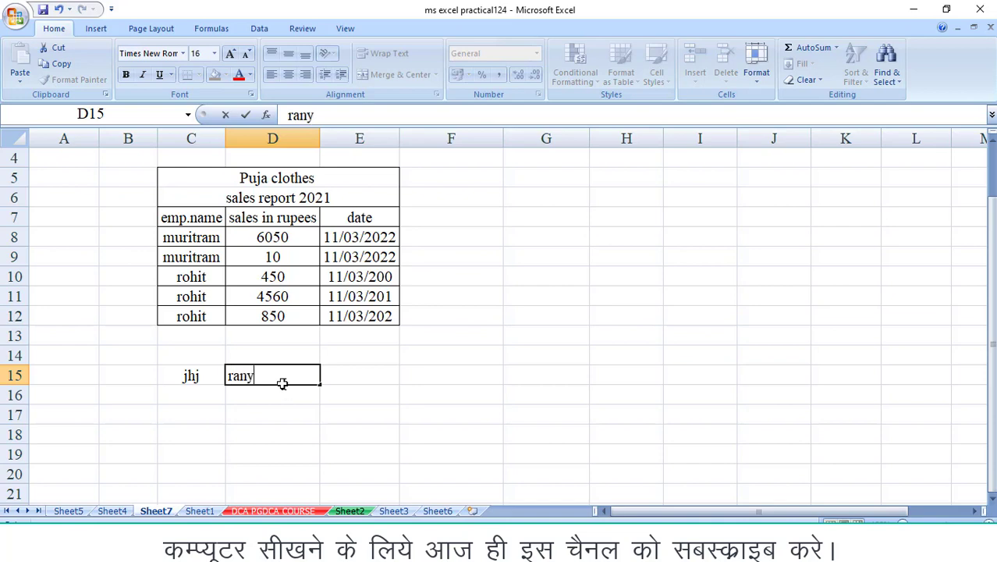
{"action": "type", "text": " hjhjk hkjh"}
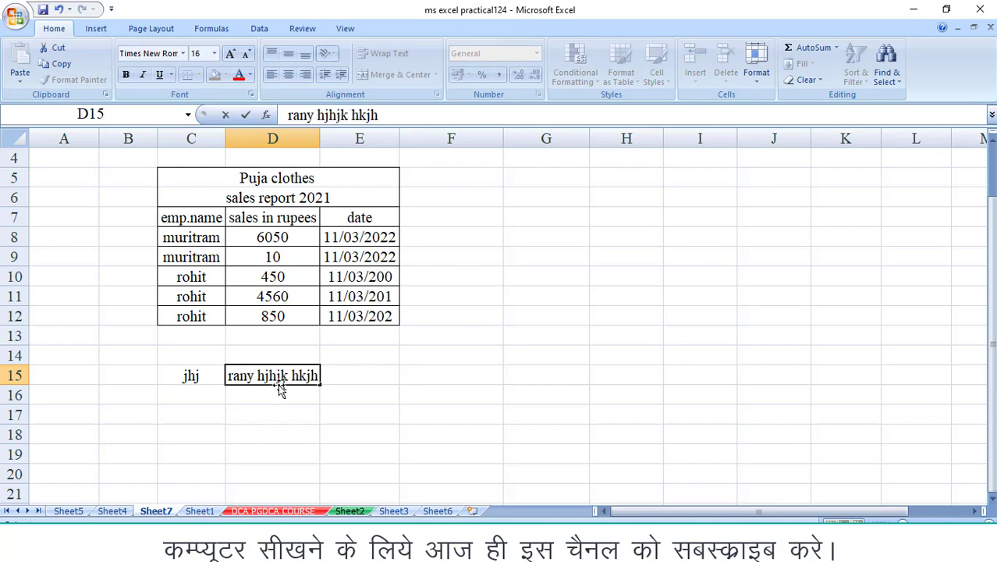
{"action": "left_click", "coordinate": [324, 405]}
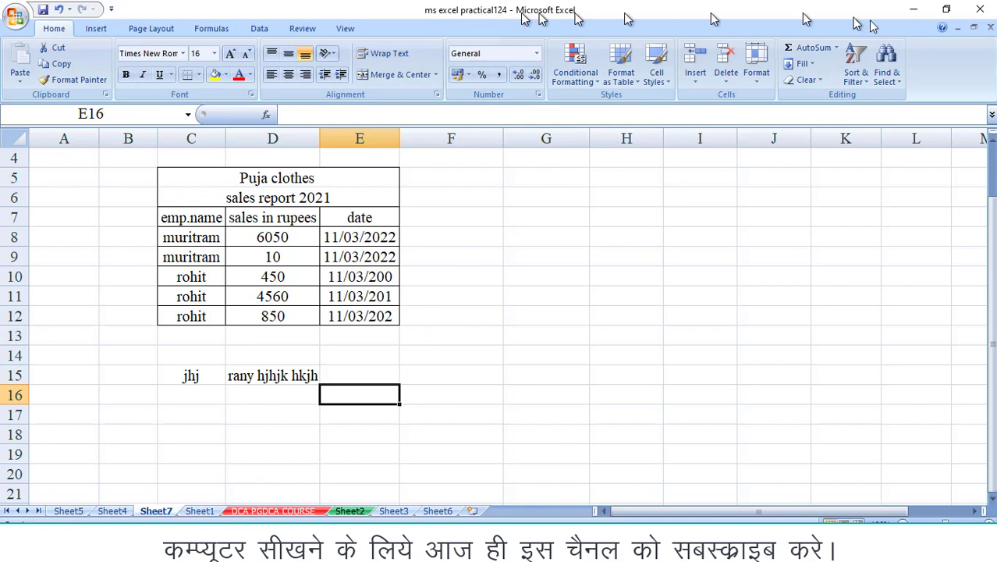
{"action": "left_click", "coordinate": [915, 10]}
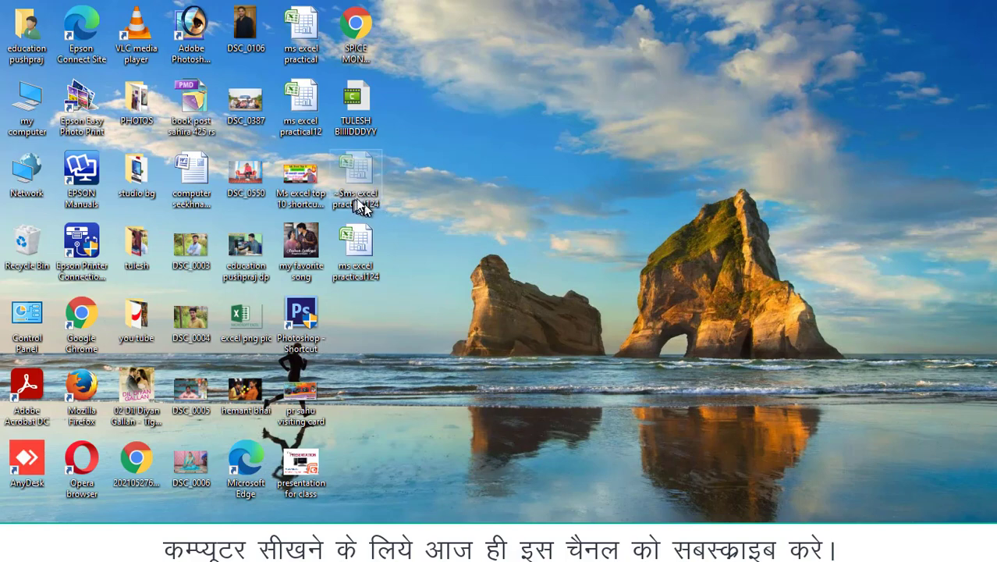
Step: After the temporary ~$ practical124 file fails to open, close Excel unsaved and open ms excel practical12
{"action": "double_click", "coordinate": [364, 172]}
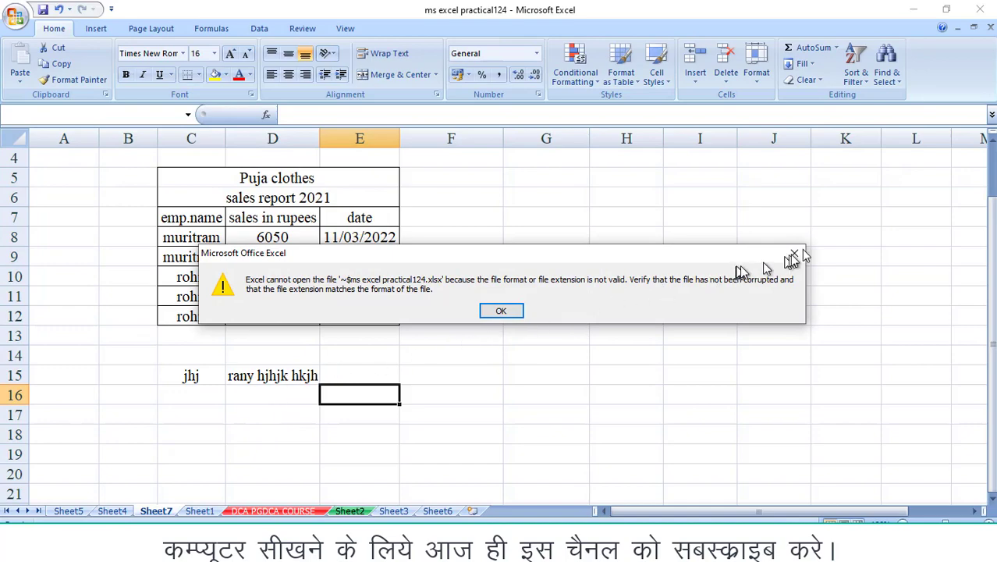
{"action": "left_click", "coordinate": [794, 253]}
{"action": "left_click", "coordinate": [980, 9]}
{"action": "left_click", "coordinate": [503, 312]}
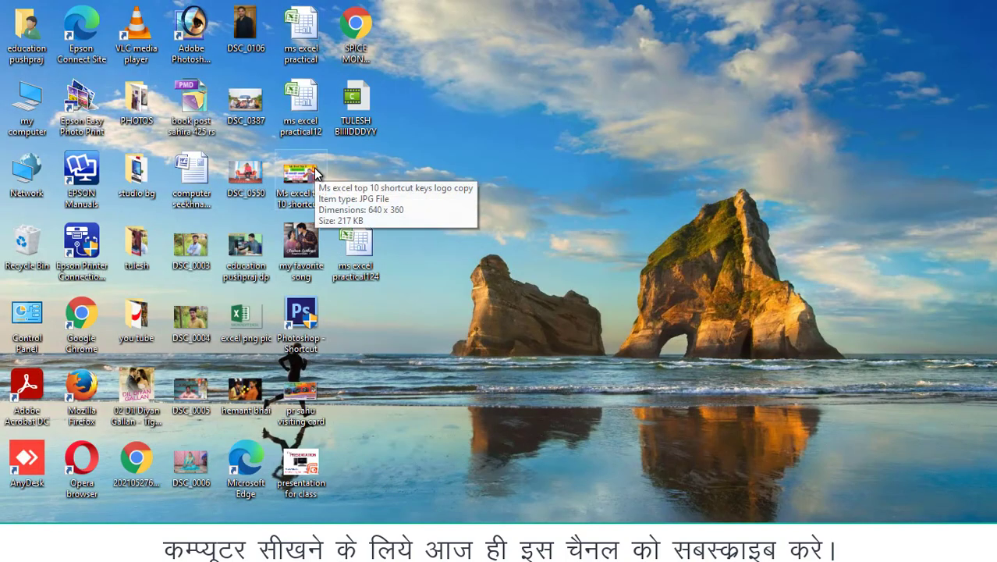
{"action": "double_click", "coordinate": [300, 100]}
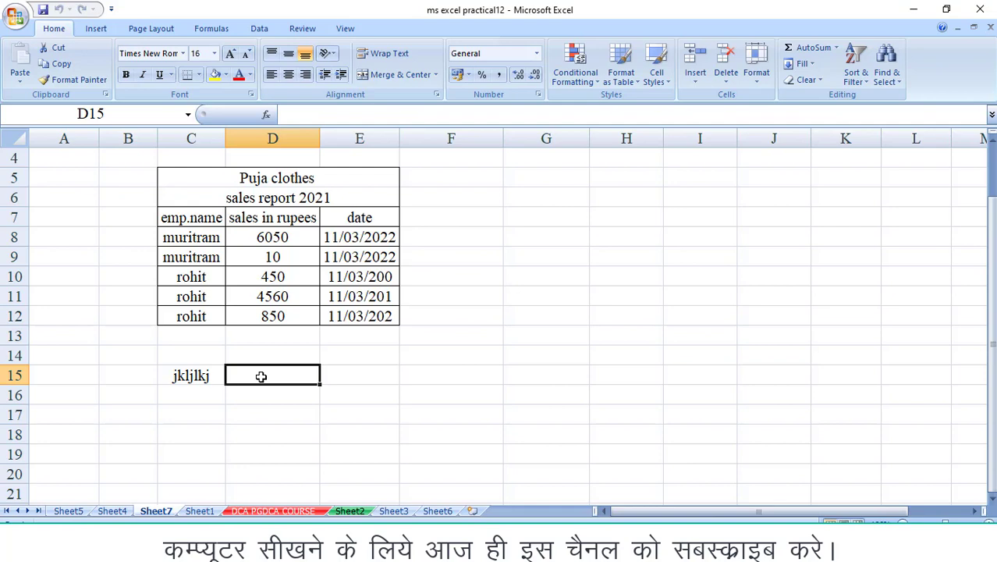
Step: Encrypt ms excel practical12 through Prepare > Encrypt Document, entering and confirming a password
{"action": "left_click", "coordinate": [14, 16]}
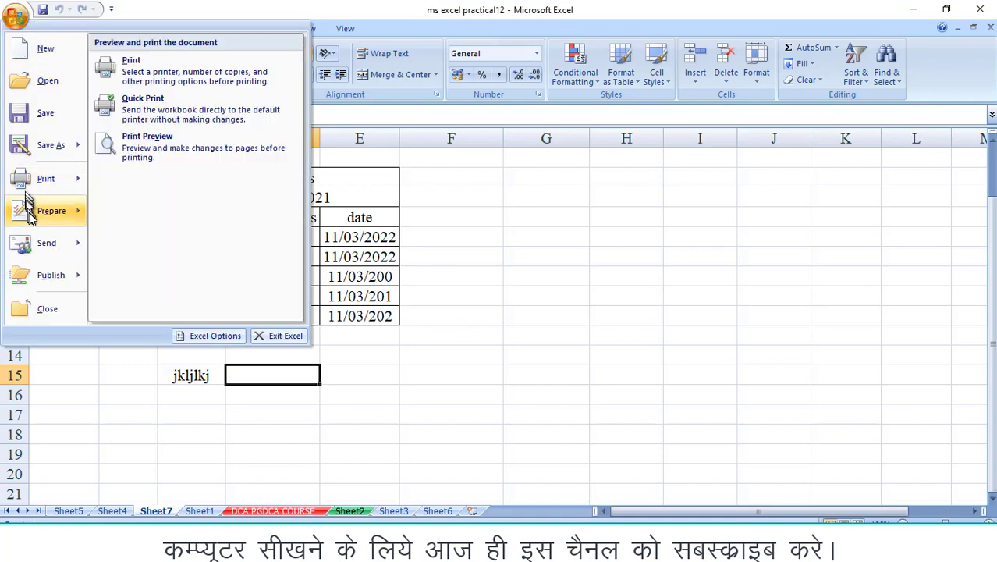
{"action": "mouse_move", "coordinate": [30, 218]}
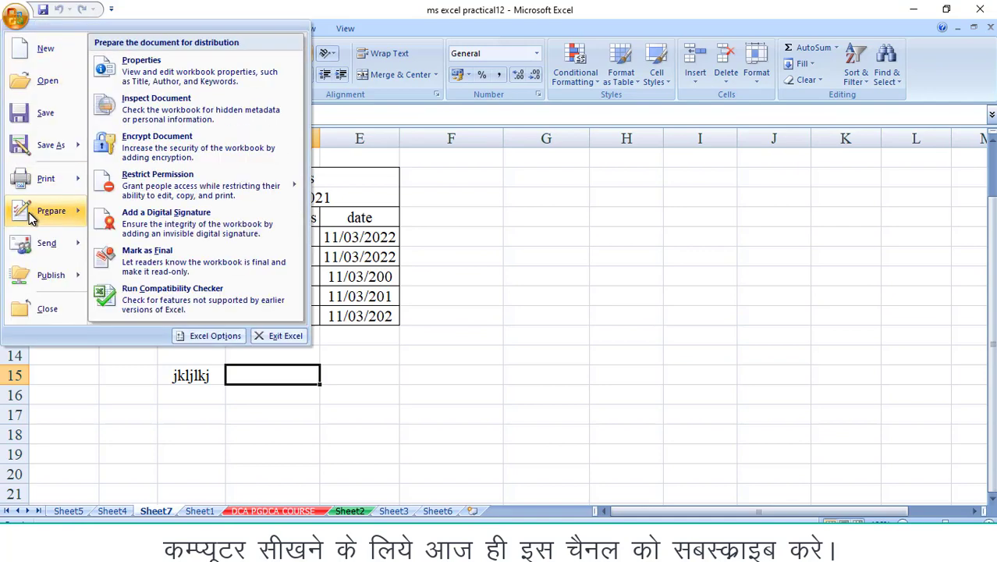
{"action": "left_click", "coordinate": [161, 155]}
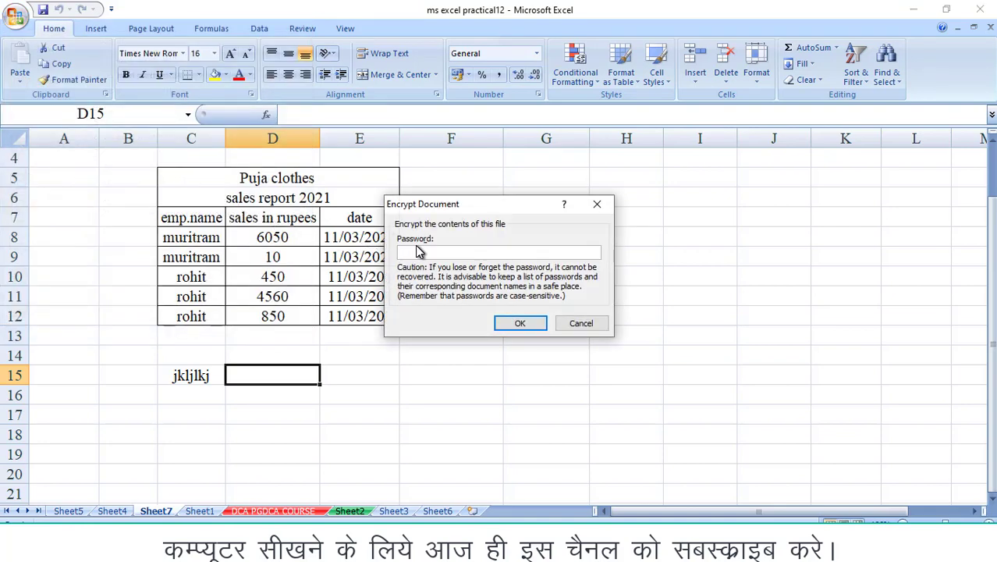
{"action": "type", "text": "1"}
{"action": "left_click", "coordinate": [518, 325]}
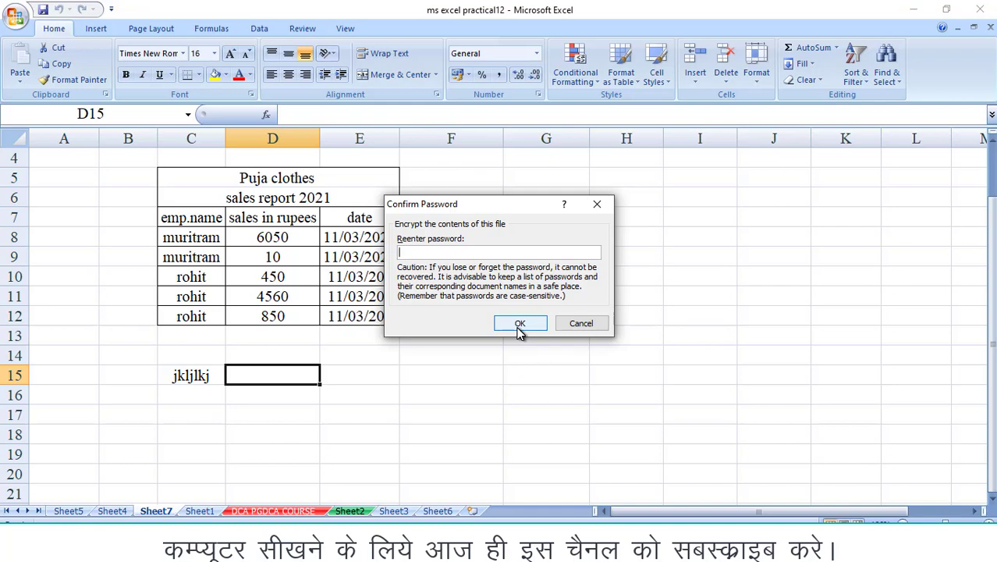
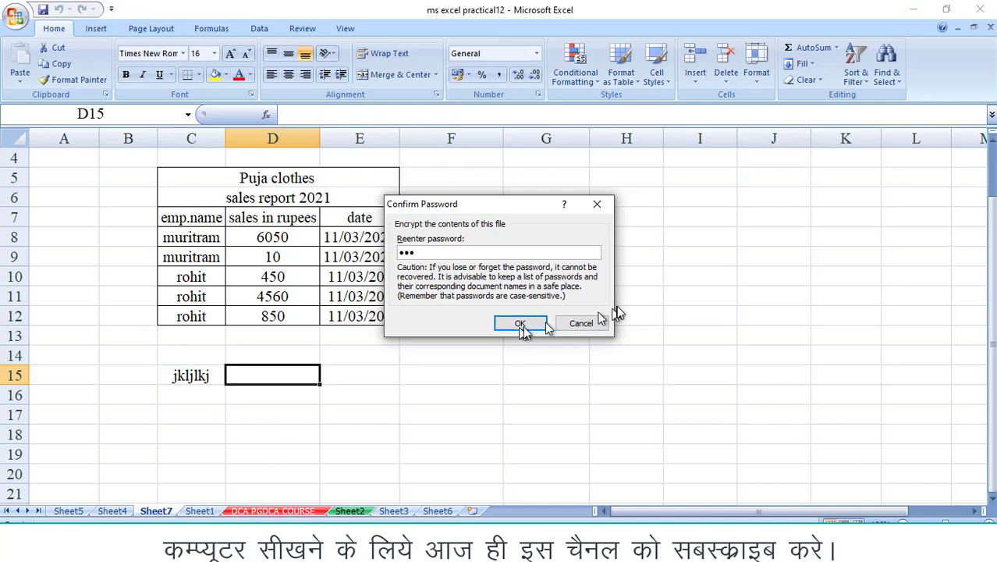
{"action": "left_click", "coordinate": [519, 324]}
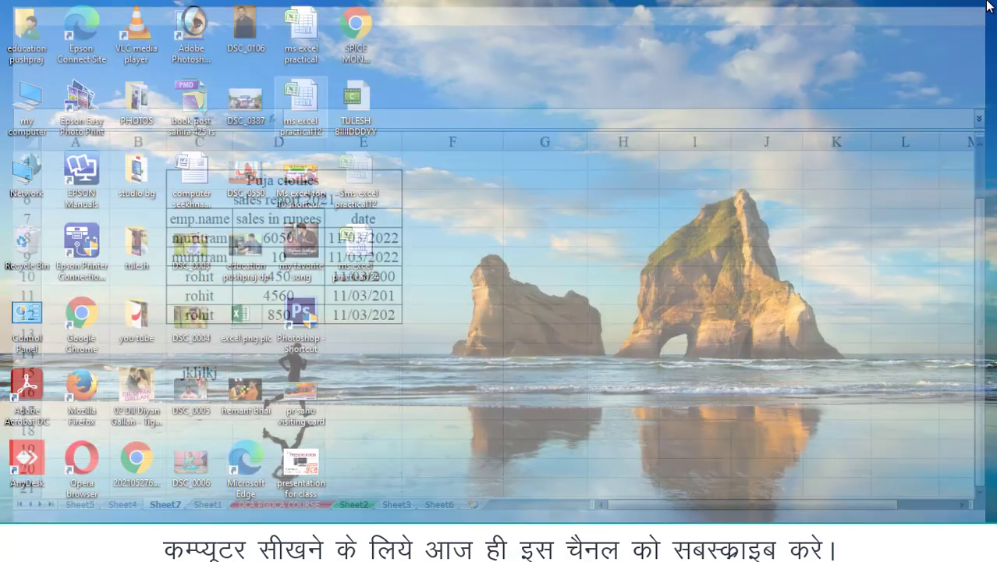
Step: Close Excel, reopen ms excel practical12 and supply its password at the prompt
{"action": "left_click", "coordinate": [980, 9]}
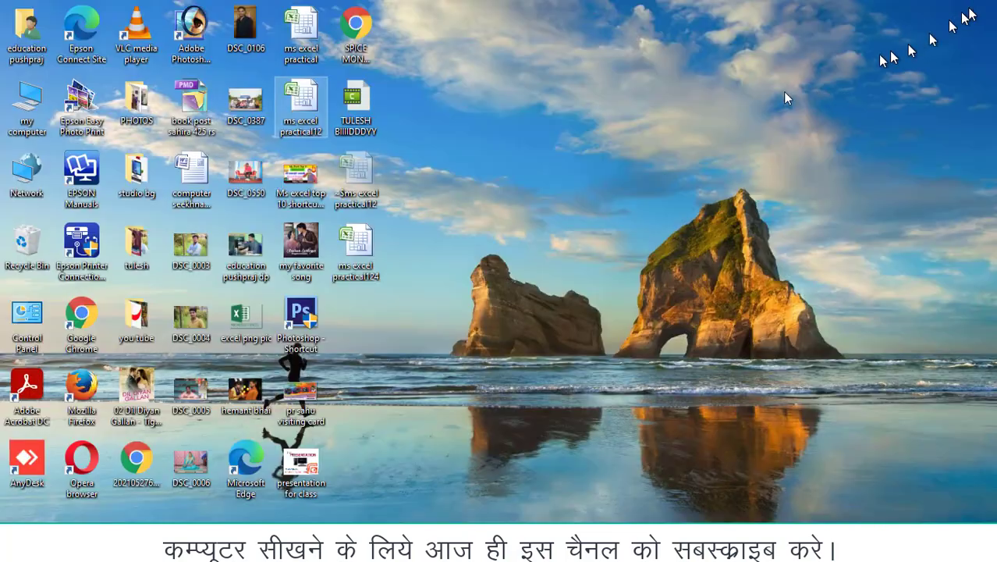
{"action": "double_click", "coordinate": [303, 103]}
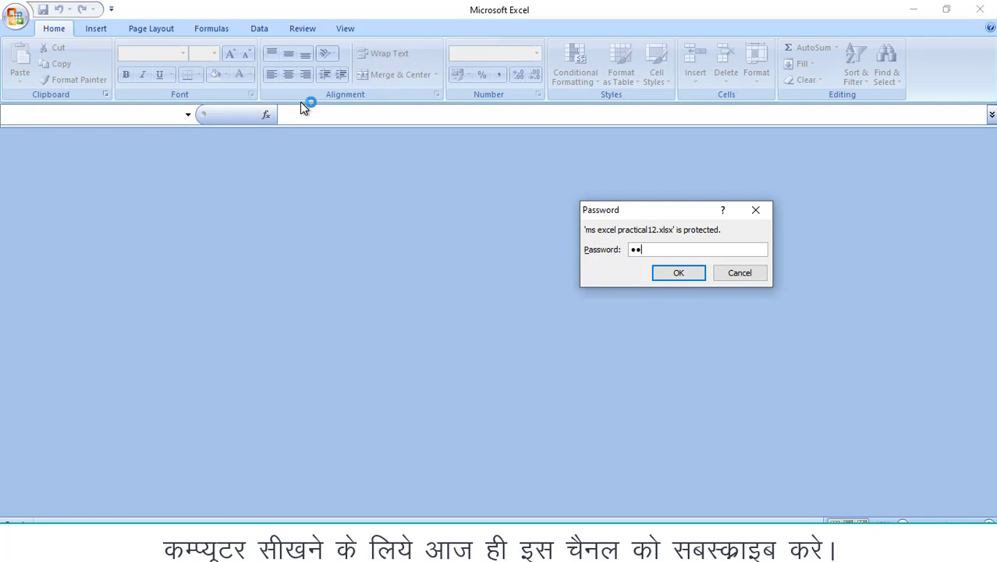
{"action": "left_click", "coordinate": [672, 272]}
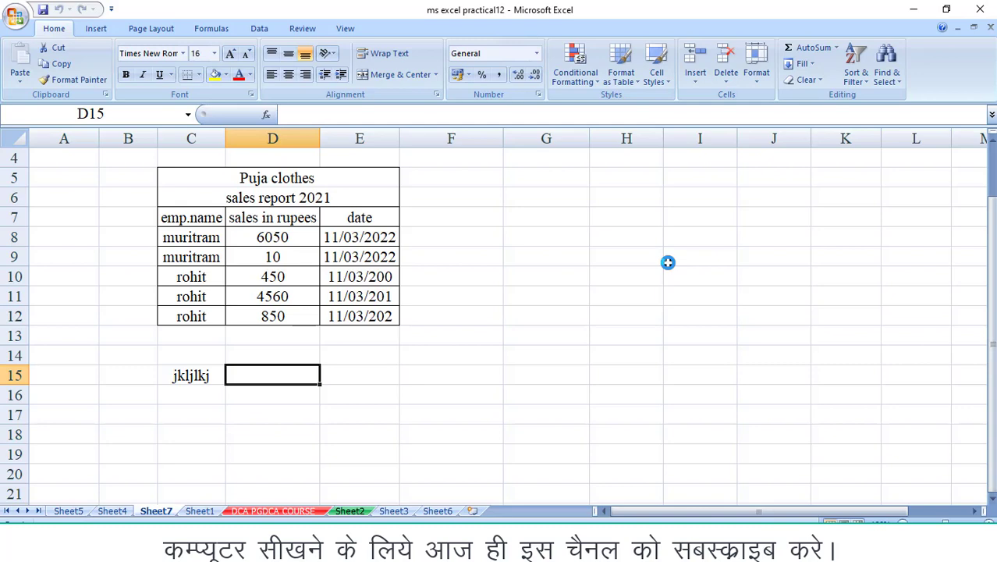
Step: Clear the password in Prepare > Encrypt Document so ms excel practical12 opens without one
{"action": "left_click", "coordinate": [19, 21]}
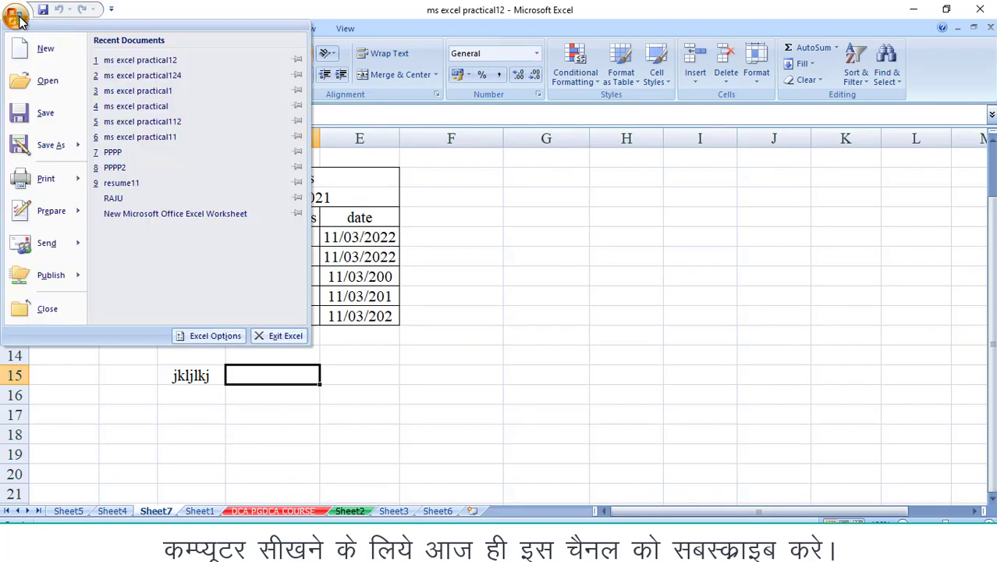
{"action": "mouse_move", "coordinate": [45, 214]}
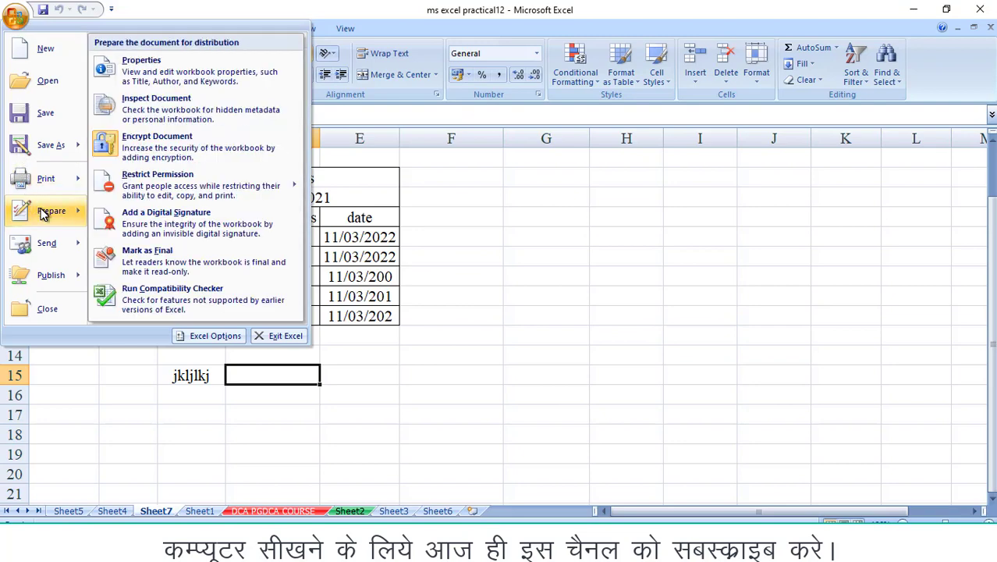
{"action": "left_click", "coordinate": [180, 156]}
{"action": "left_click_drag", "start_coordinate": [434, 251], "coordinate": [390, 258]}
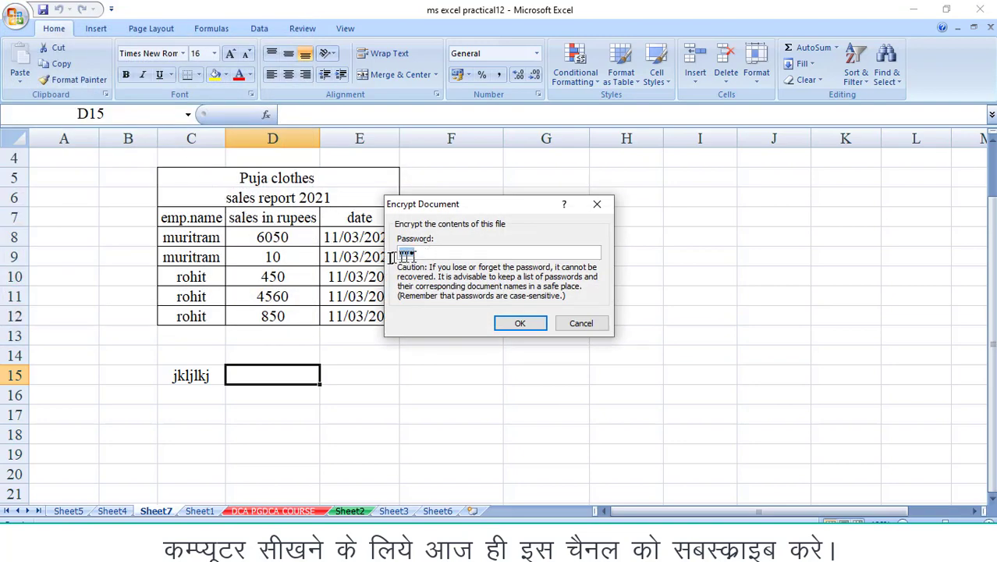
{"action": "left_click", "coordinate": [518, 323]}
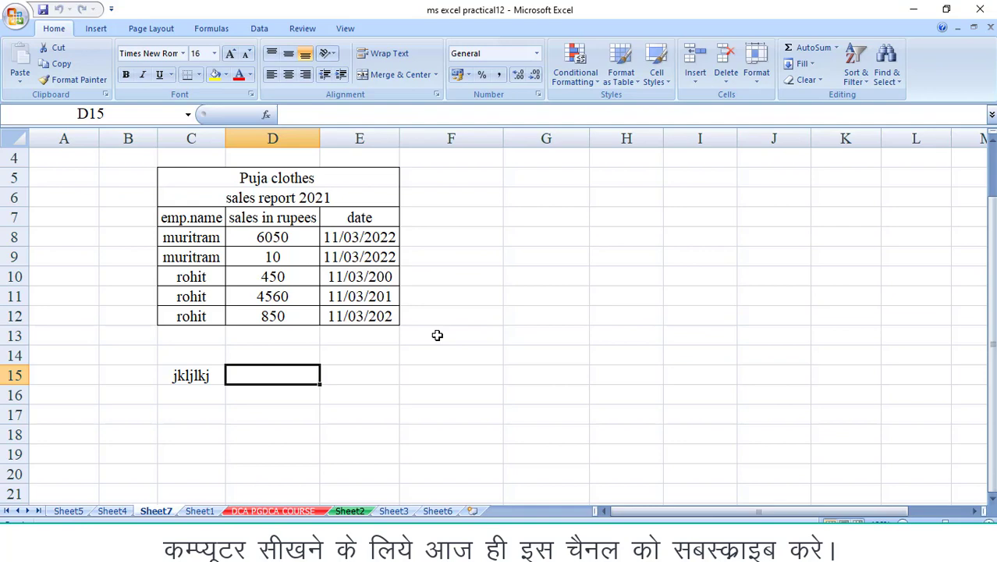
Step: In Save As > Tools > General Options, enter a password to open and a password to modify
{"action": "left_click", "coordinate": [15, 17]}
{"action": "left_click", "coordinate": [35, 146]}
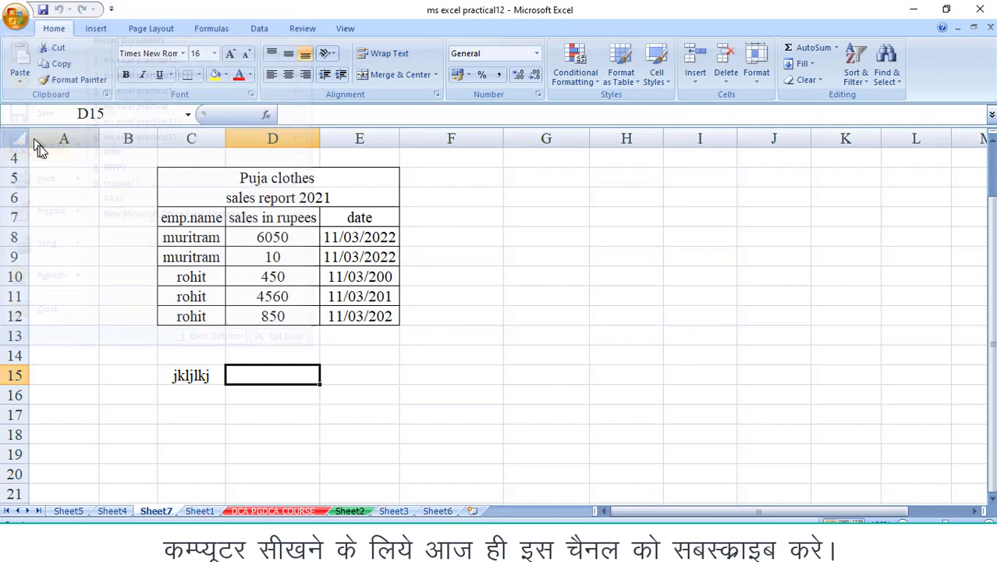
{"action": "left_click", "coordinate": [322, 349]}
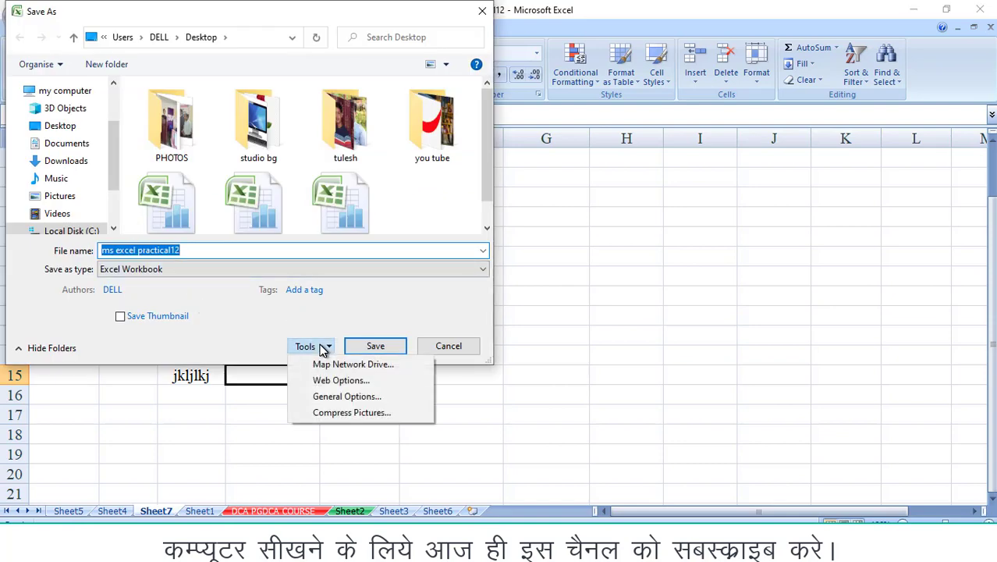
{"action": "left_click", "coordinate": [328, 397]}
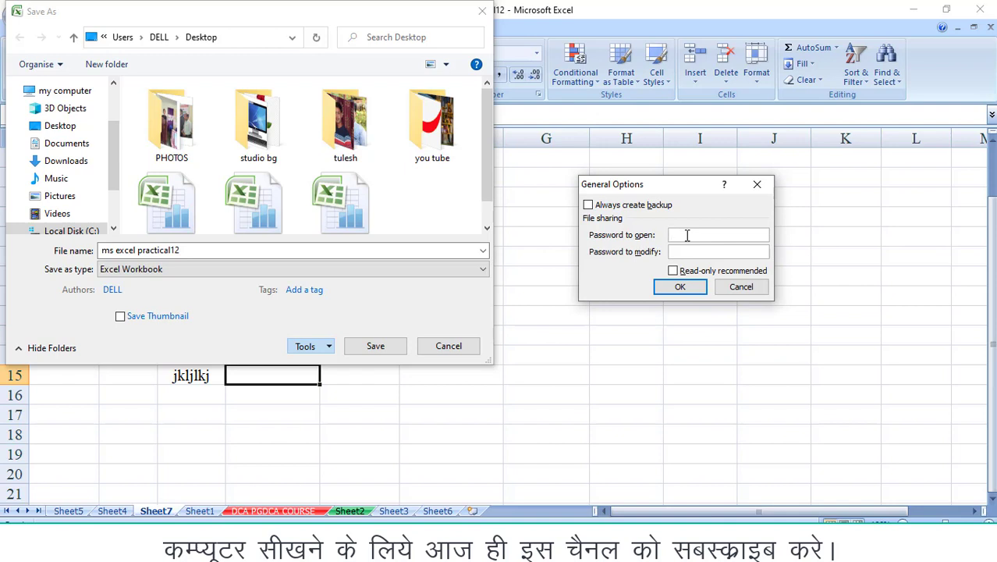
{"action": "left_click", "coordinate": [685, 250]}
{"action": "left_click", "coordinate": [680, 288]}
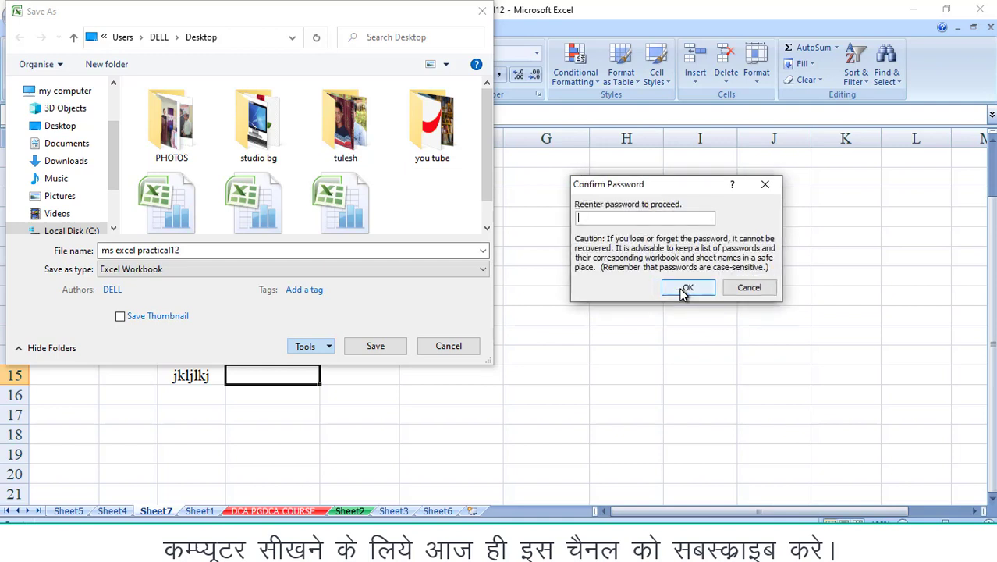
Step: Re-enter both passwords to confirm them and save the workbook as 'ms excel practical123'
{"action": "left_click_drag", "start_coordinate": [672, 192], "coordinate": [773, 195]}
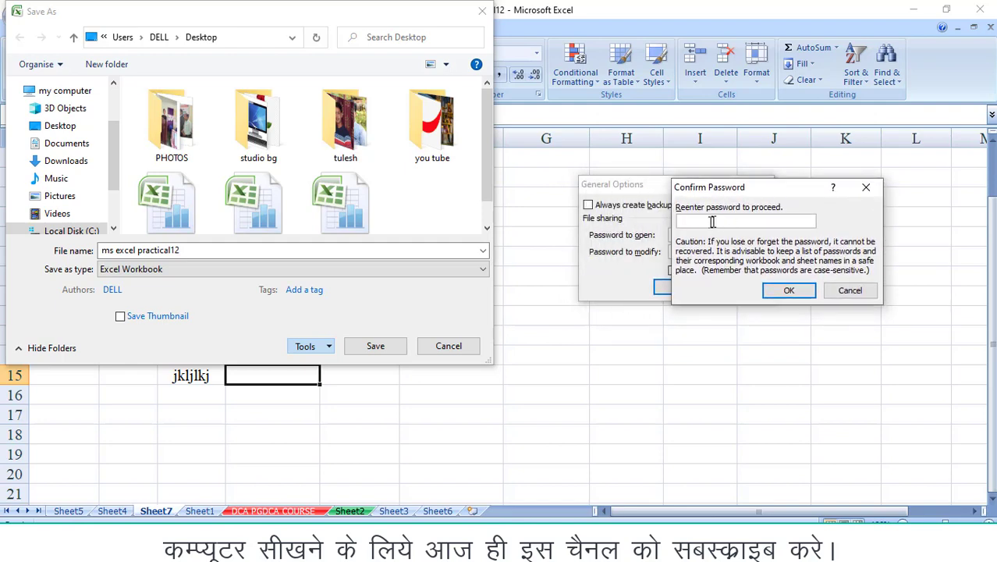
{"action": "left_click_drag", "start_coordinate": [760, 195], "coordinate": [808, 193]}
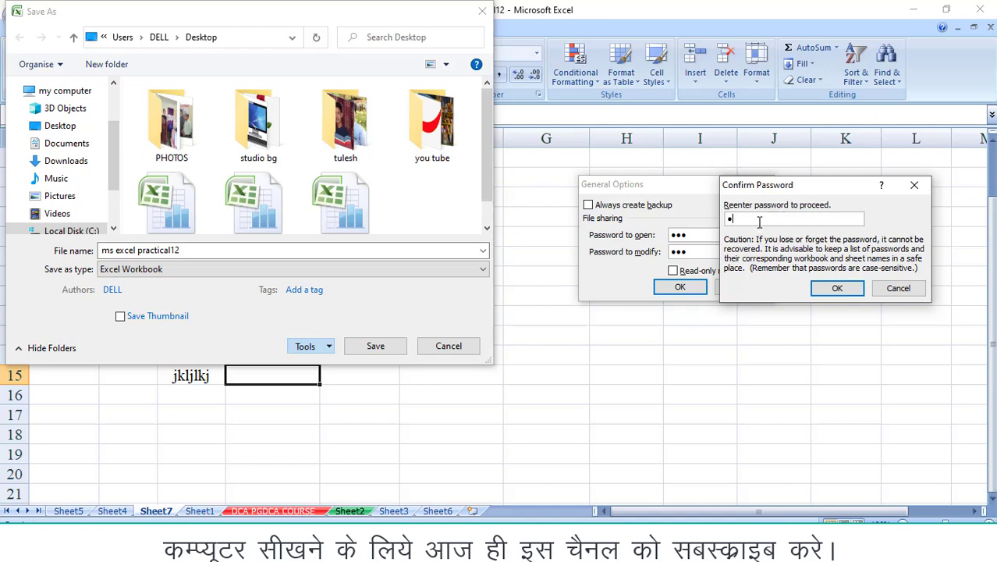
{"action": "left_click", "coordinate": [821, 285]}
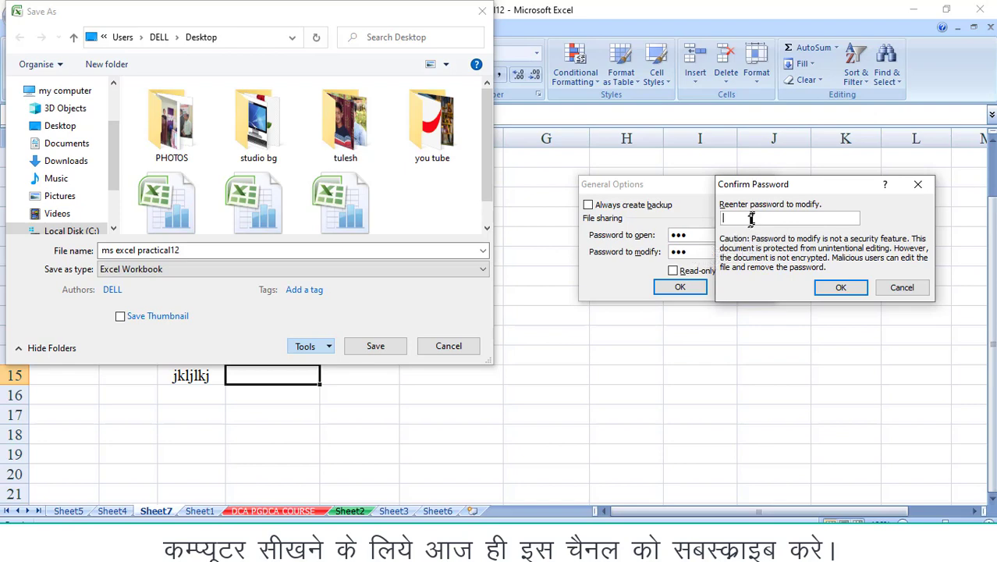
{"action": "left_click", "coordinate": [839, 287]}
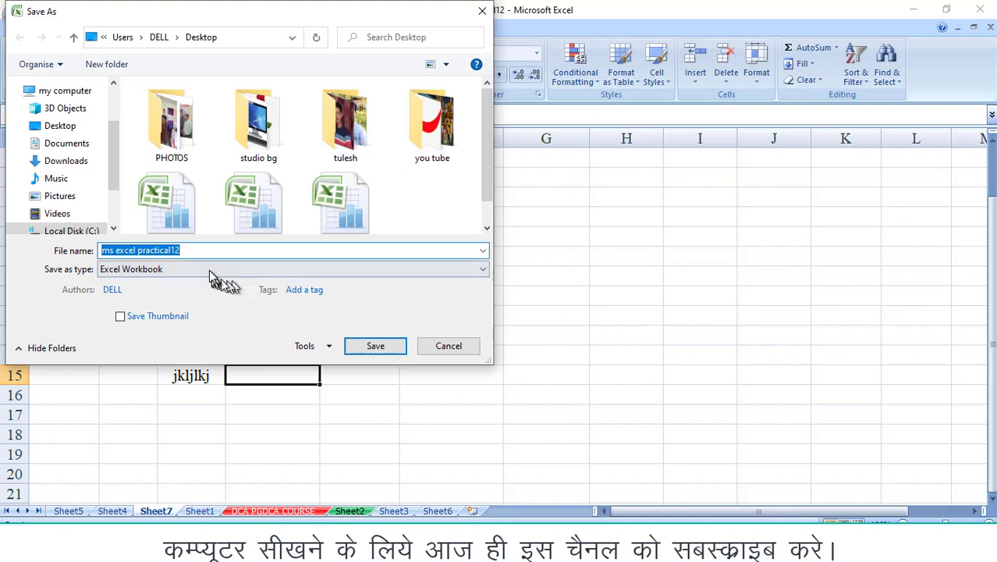
{"action": "left_click", "coordinate": [197, 251]}
{"action": "type", "text": "3"}
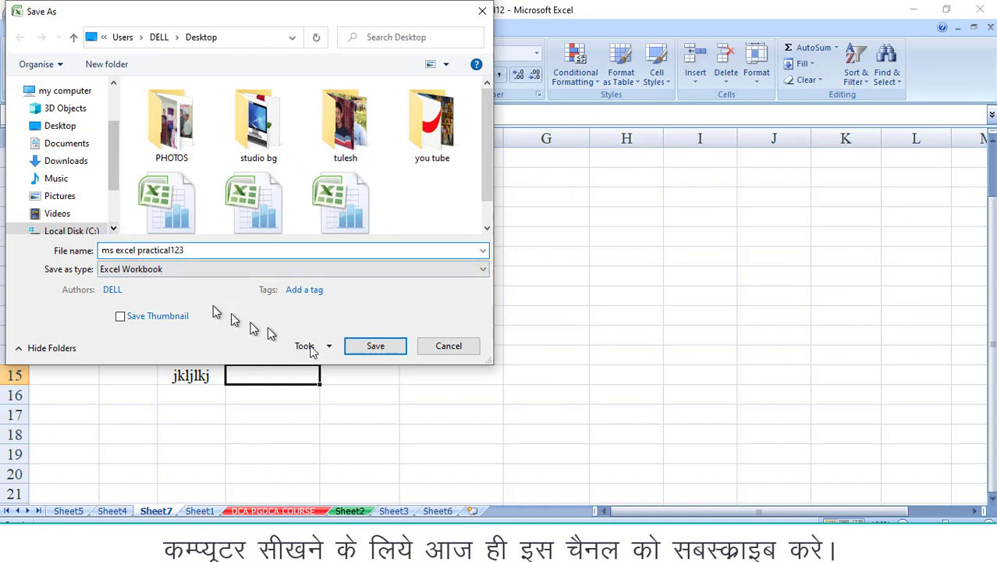
{"action": "left_click", "coordinate": [377, 350]}
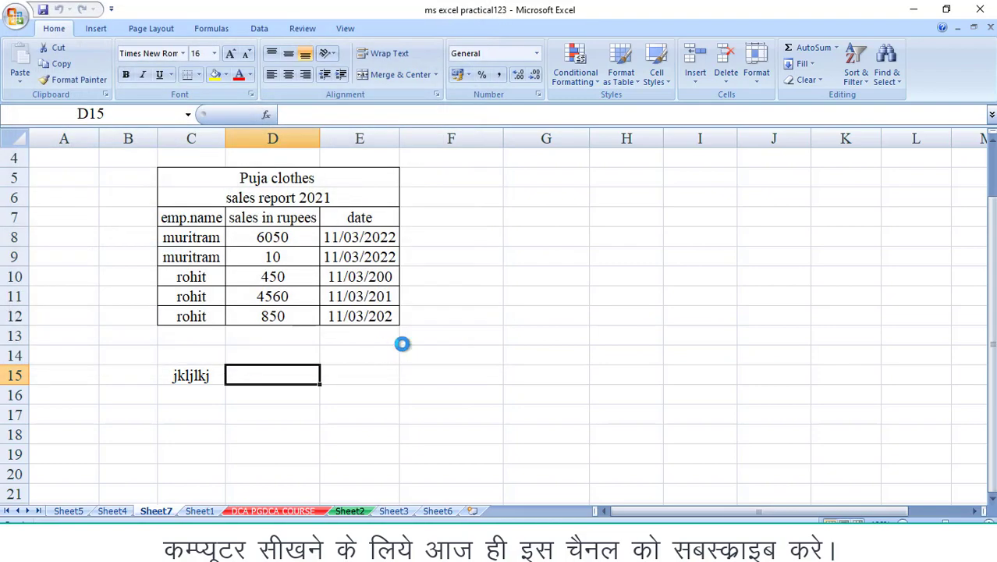
Step: Close Excel and reopen ms excel practical123, entering the open password and then the modify password
{"action": "left_click", "coordinate": [397, 353]}
{"action": "left_click", "coordinate": [980, 9]}
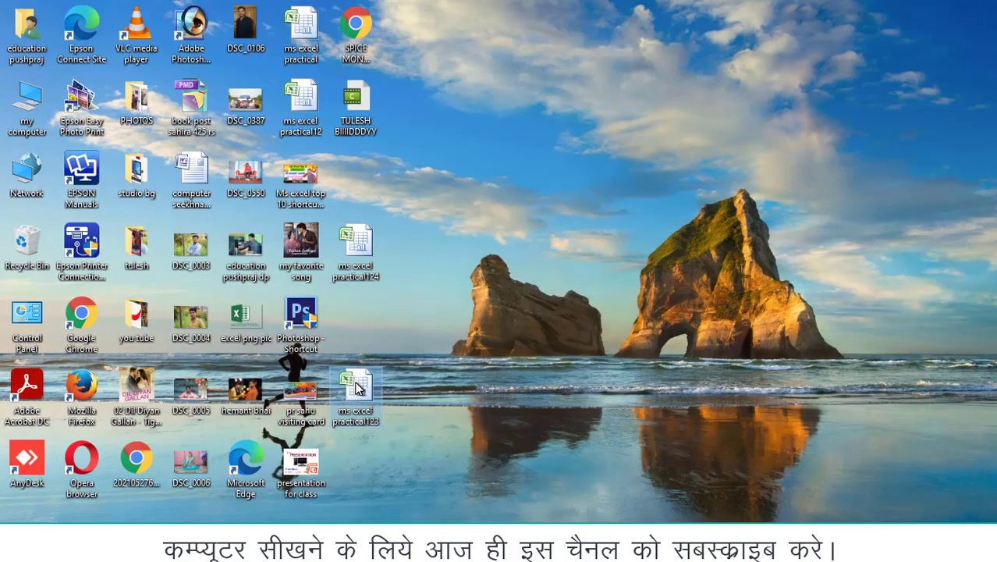
{"action": "double_click", "coordinate": [357, 387]}
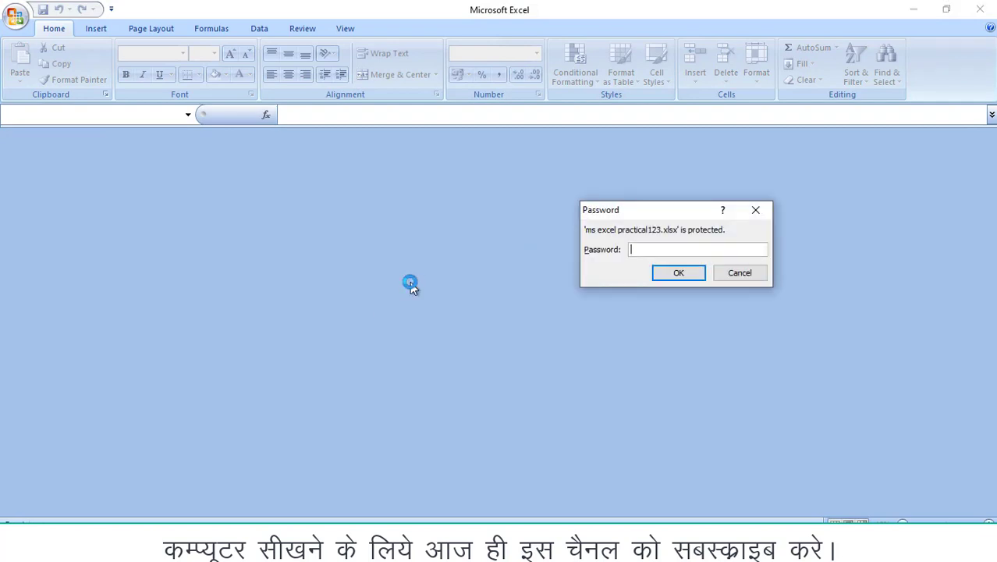
{"action": "type", "text": "3"}
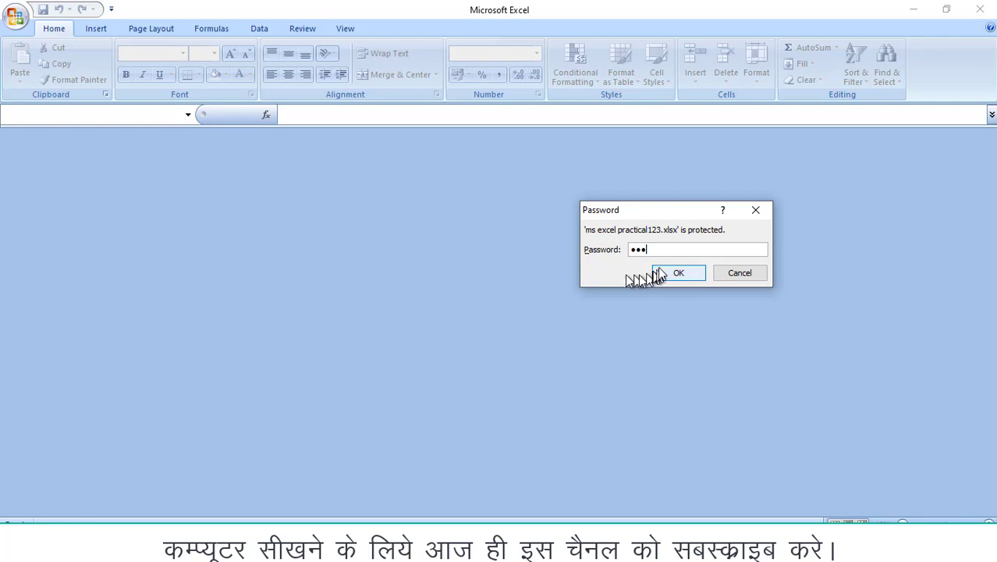
{"action": "left_click", "coordinate": [661, 273]}
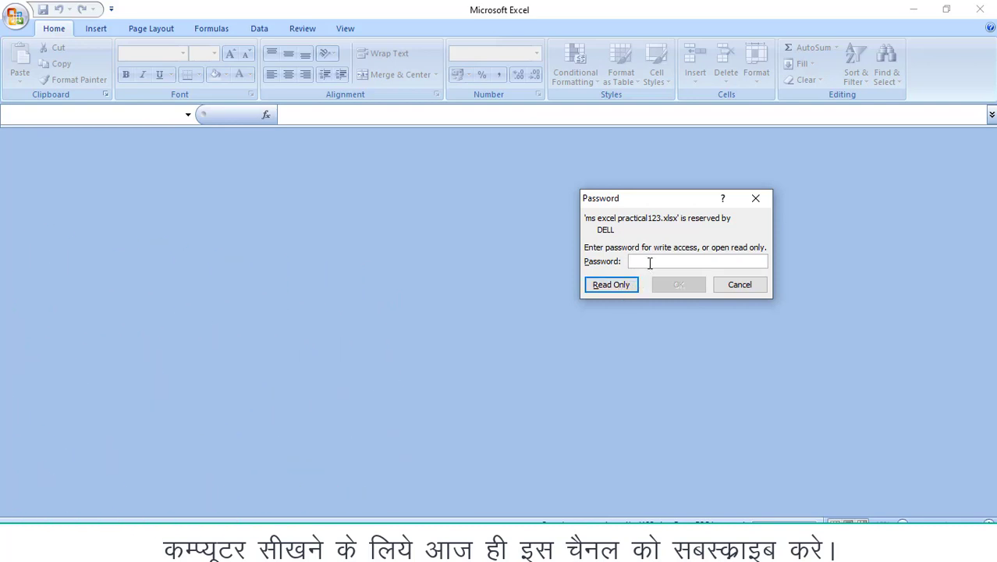
{"action": "type", "text": "1"}
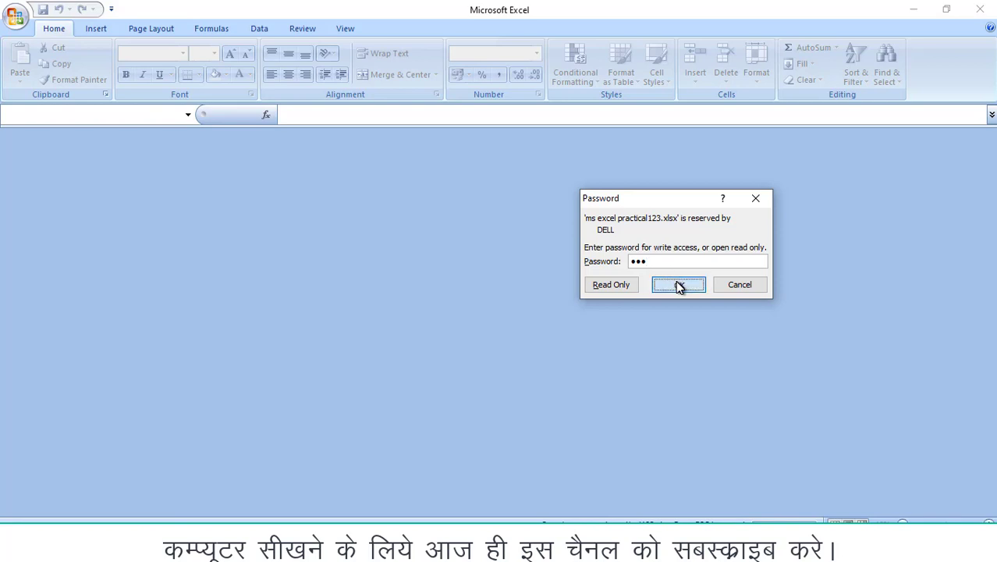
{"action": "left_click", "coordinate": [679, 285]}
{"action": "left_click", "coordinate": [423, 362]}
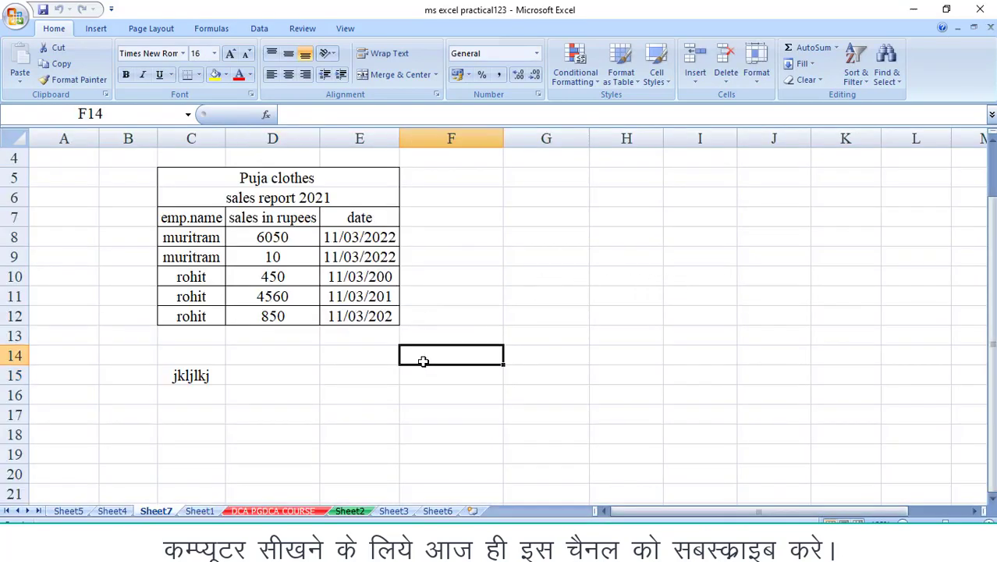
Step: Enter 'fgjh' in cell F14
{"action": "type", "text": "fgjh"}
{"action": "key", "text": "Return"}
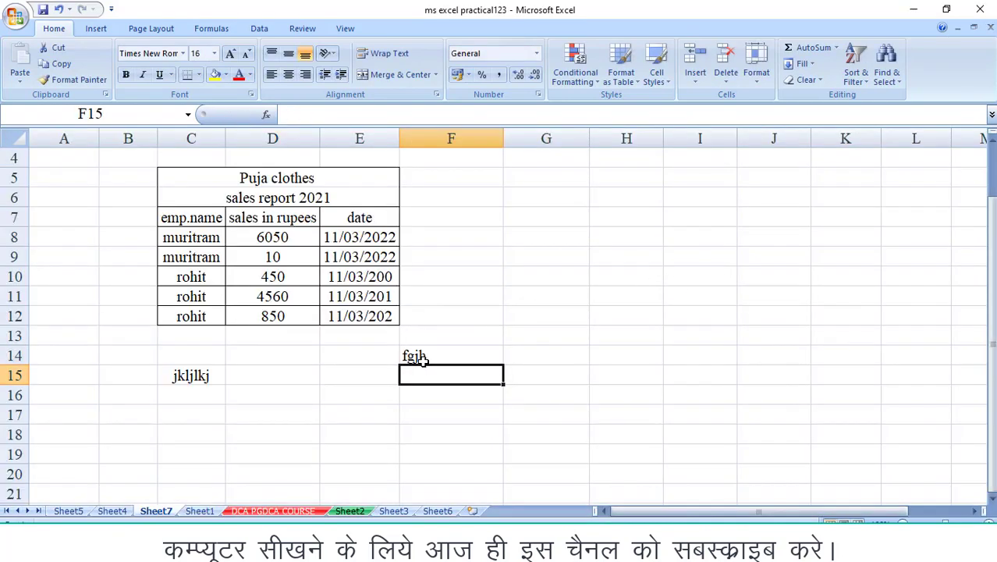
{"action": "left_click", "coordinate": [378, 390]}
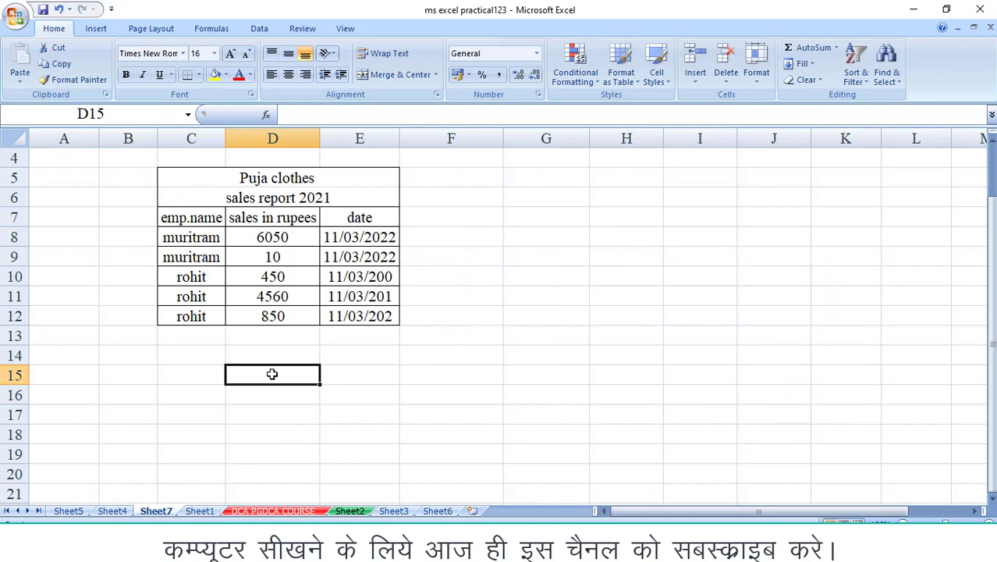
Step: Add the heading 's.no' in B7 and enter 01 in B8, which Excel stores as 1
{"action": "left_click", "coordinate": [124, 217]}
{"action": "type", "text": "s."}
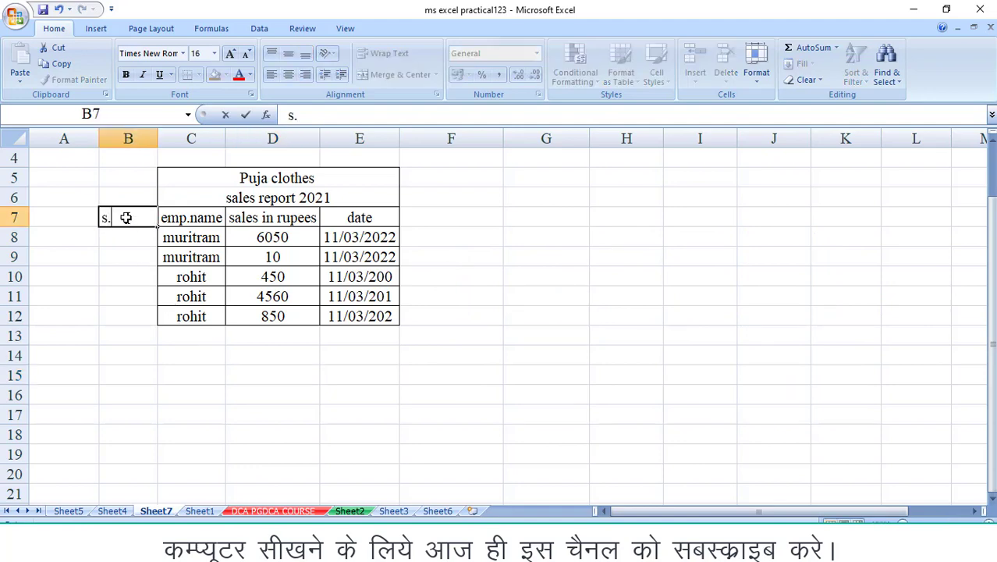
{"action": "type", "text": "no."}
{"action": "key", "text": "Return"}
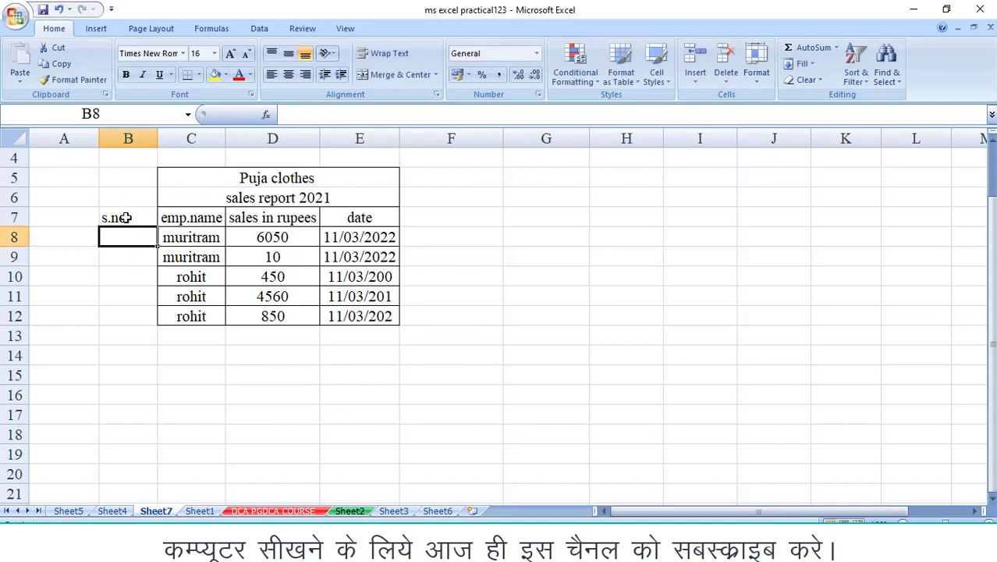
{"action": "type", "text": "01"}
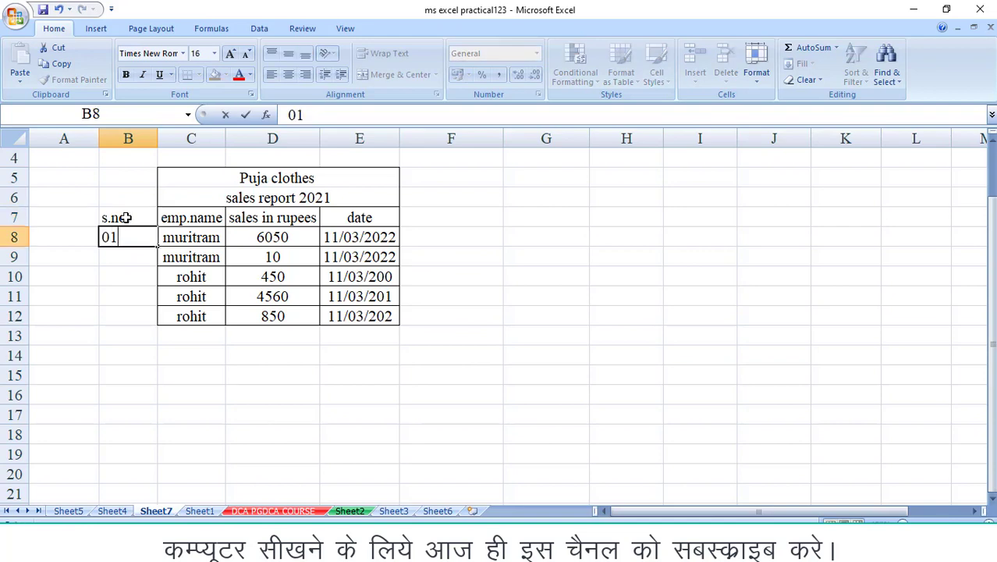
{"action": "key", "text": "Return"}
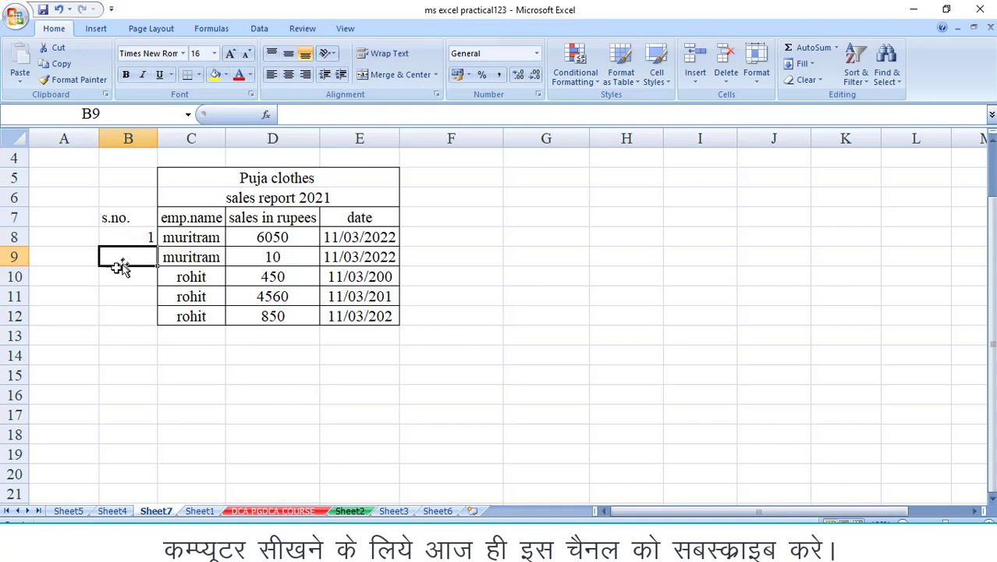
{"action": "left_click", "coordinate": [136, 234]}
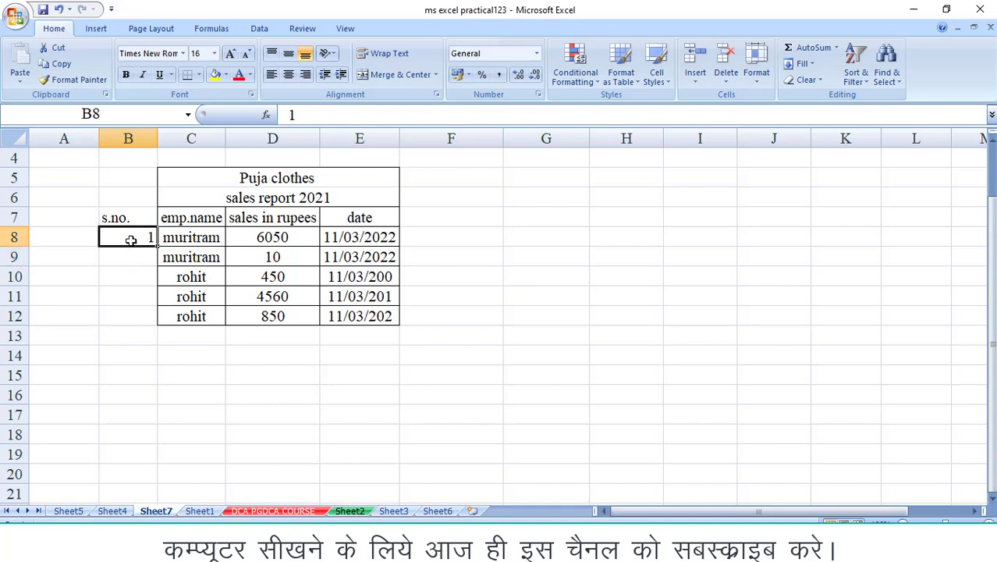
Step: Enter '01 in B8 and fill the text serials 01 to 05 down to B12
{"action": "type", "text": "'0"}
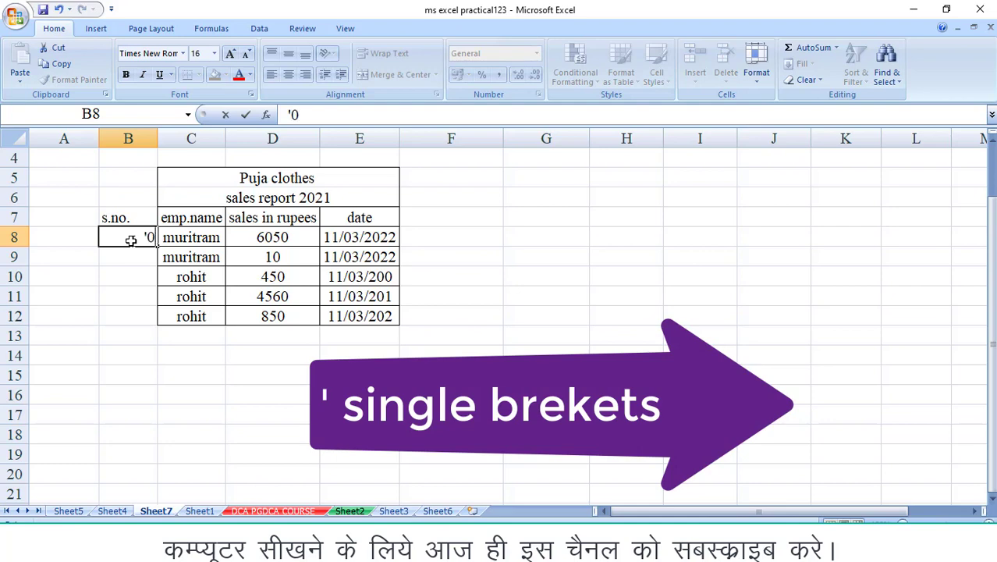
{"action": "type", "text": "1"}
{"action": "key", "text": "Return"}
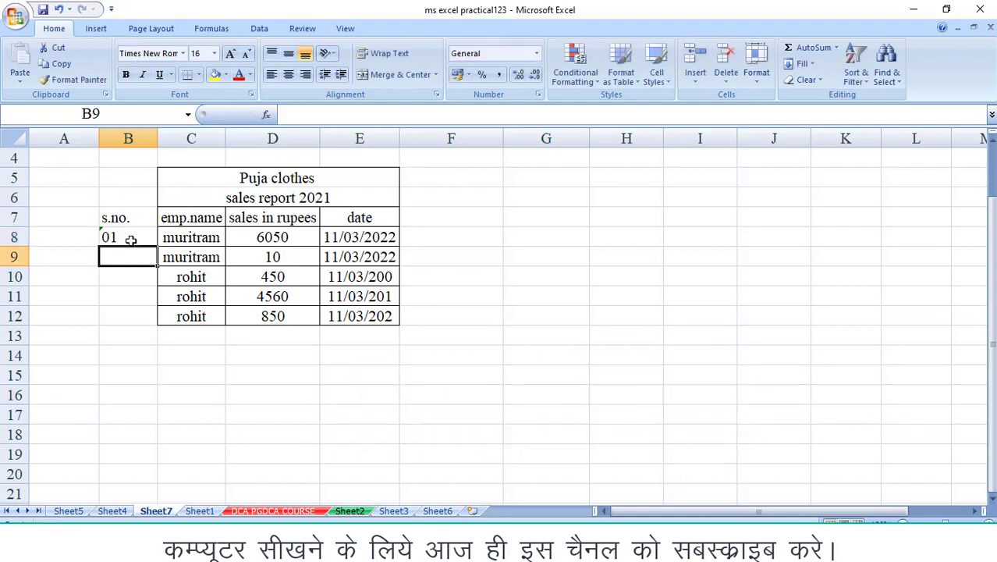
{"action": "left_click", "coordinate": [131, 241]}
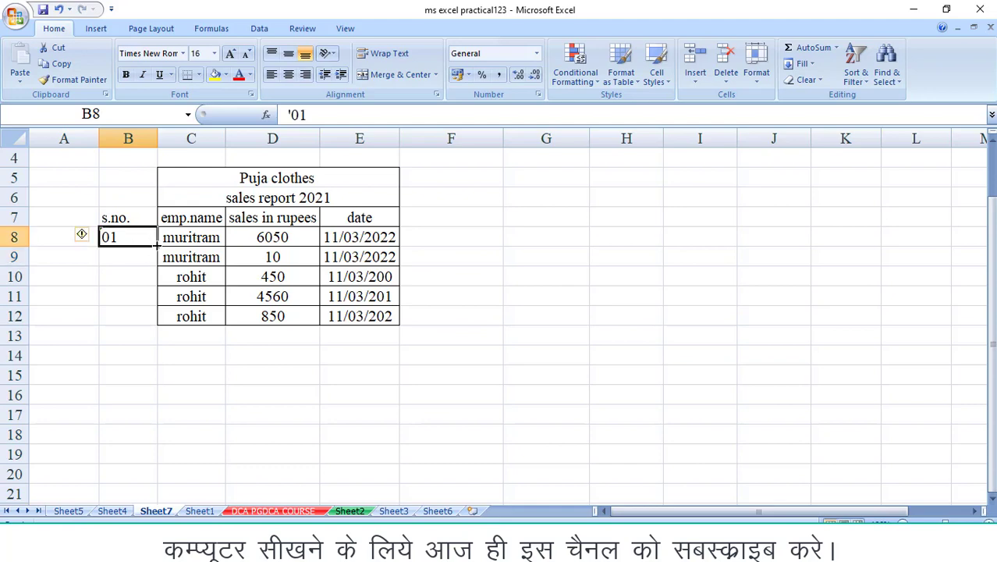
{"action": "left_click_drag", "start_coordinate": [157, 246], "coordinate": [156, 320]}
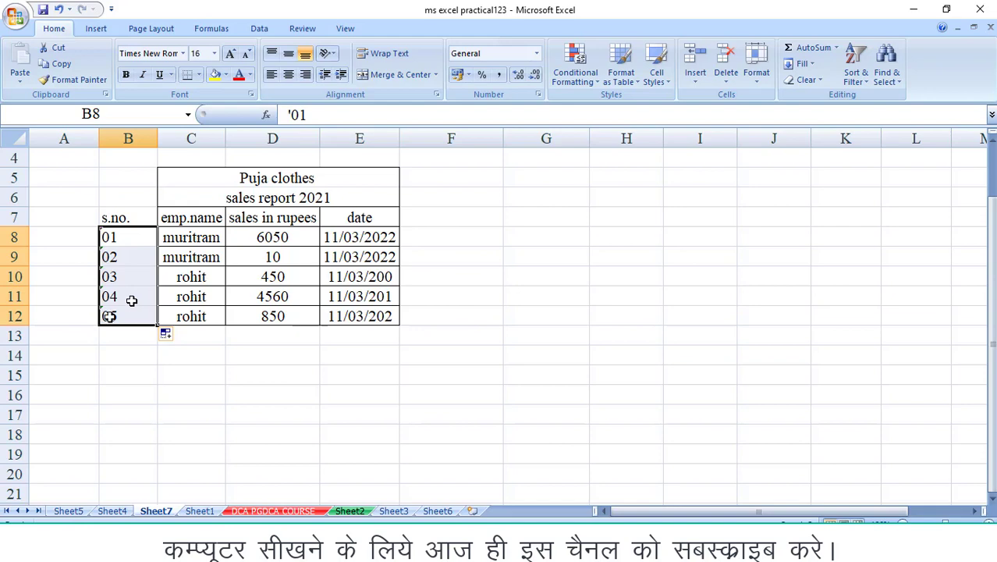
{"action": "left_click", "coordinate": [96, 337]}
{"action": "left_click", "coordinate": [103, 257]}
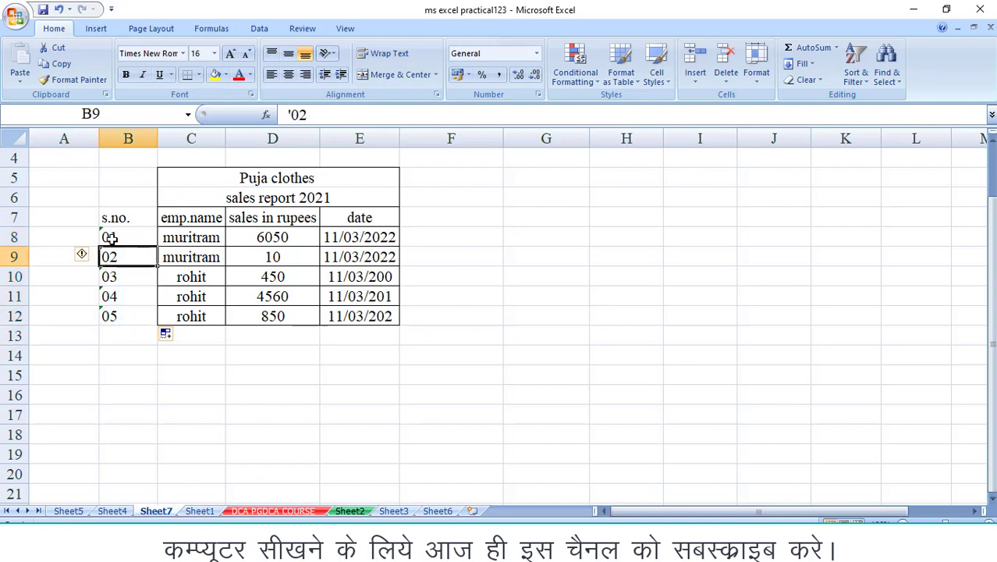
{"action": "left_click", "coordinate": [107, 235]}
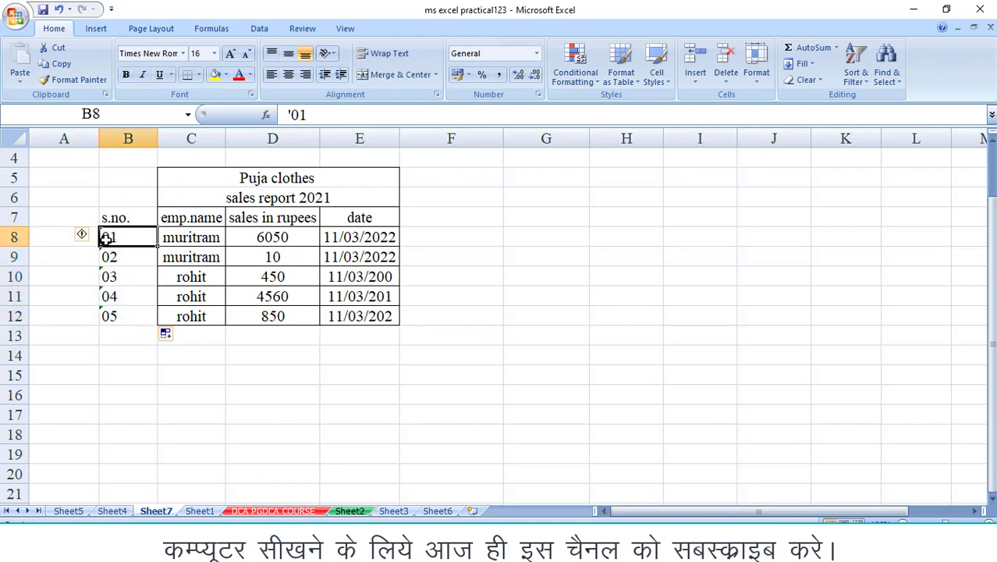
Step: Ignore the number-stored-as-text errors on B8:B12 and centre the serials
{"action": "left_click_drag", "start_coordinate": [104, 239], "coordinate": [105, 314]}
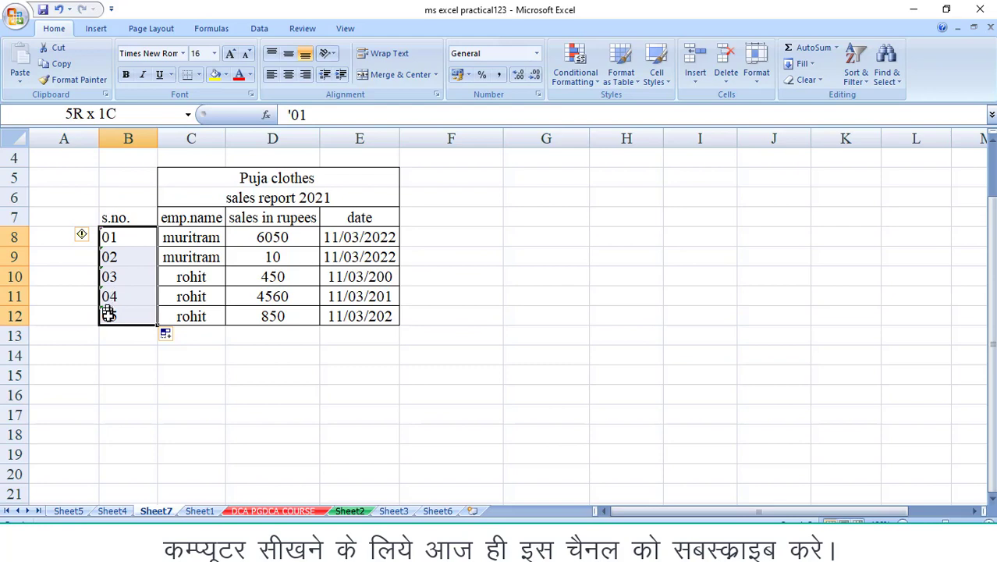
{"action": "left_click", "coordinate": [82, 237]}
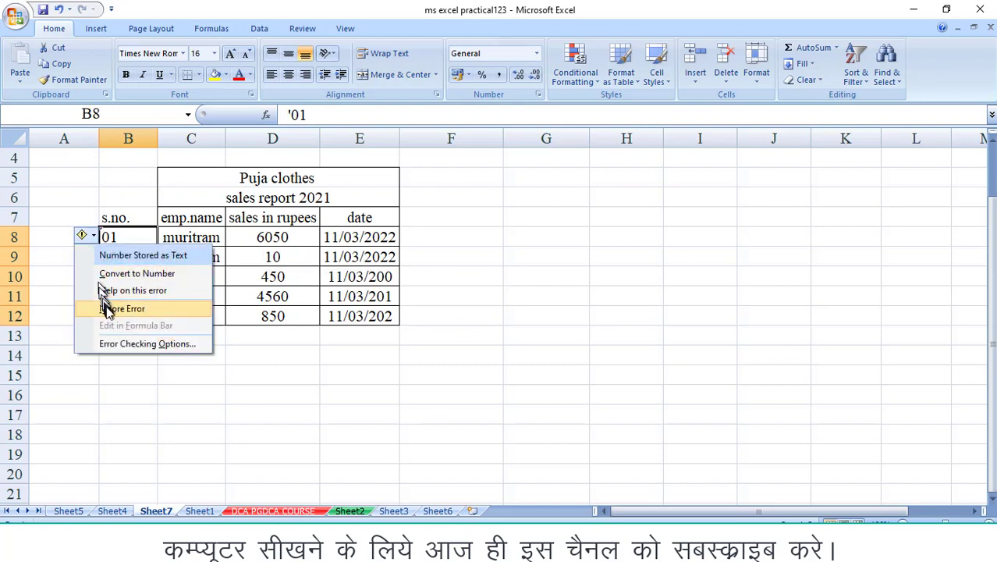
{"action": "left_click", "coordinate": [107, 308]}
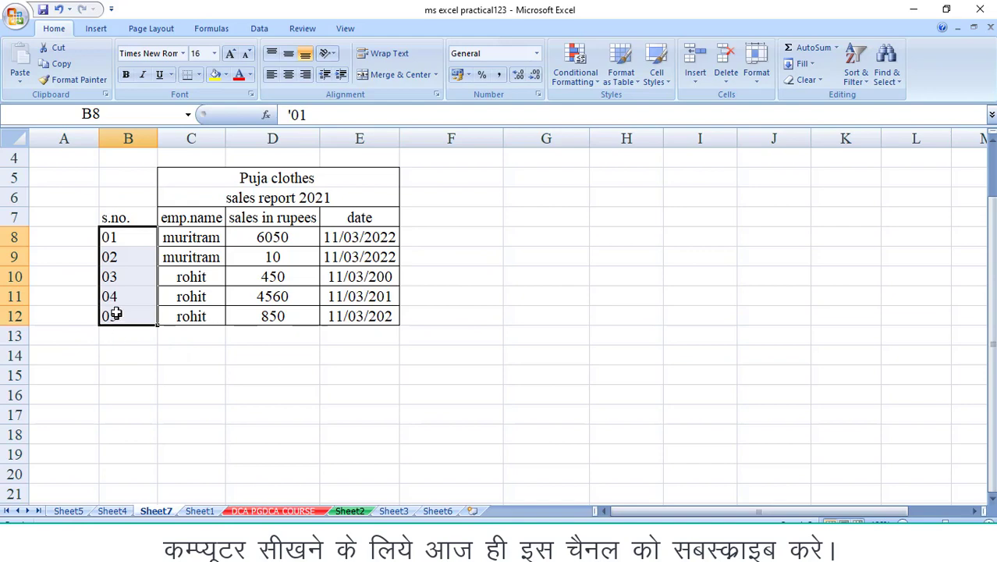
{"action": "left_click", "coordinate": [289, 75]}
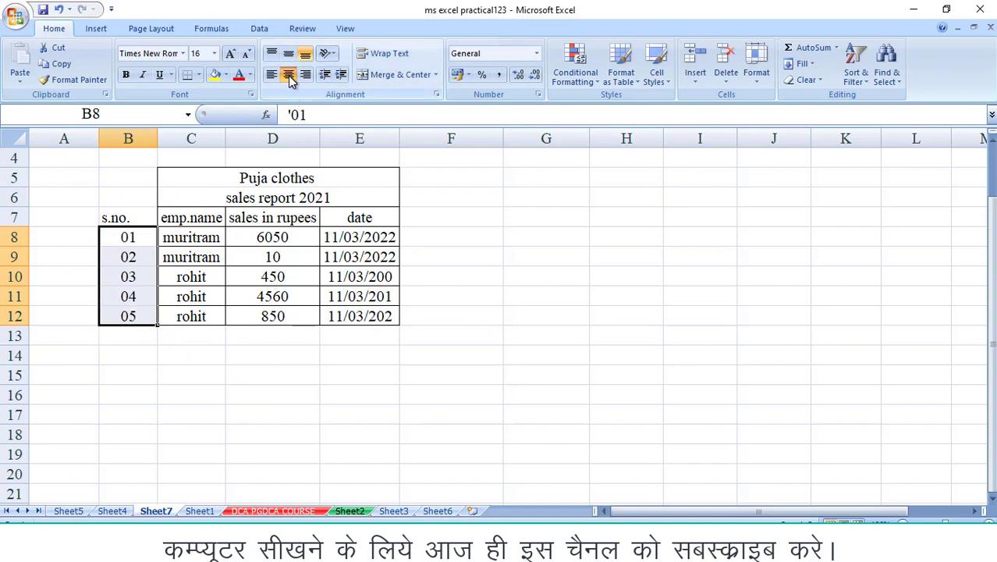
{"action": "left_click", "coordinate": [132, 373]}
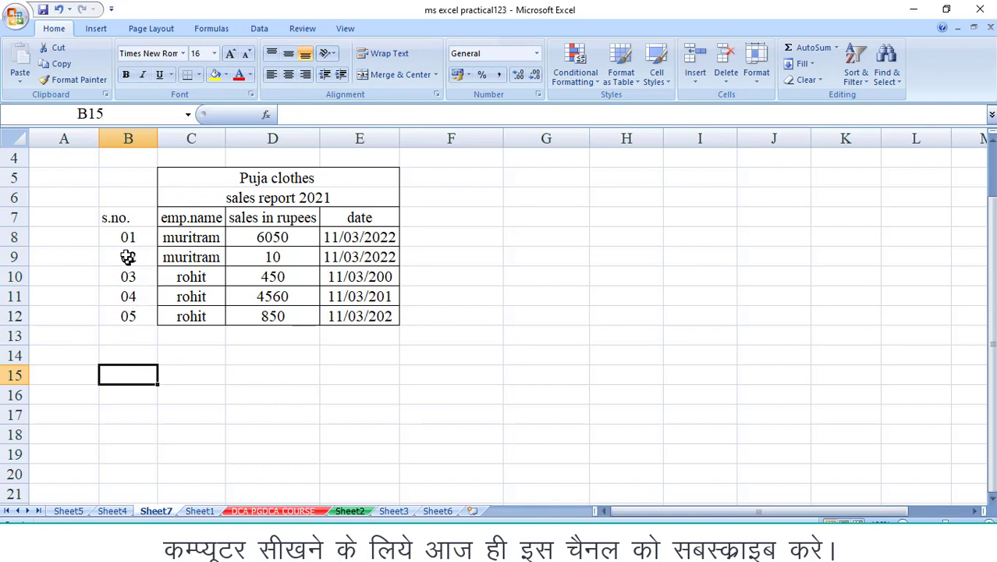
{"action": "left_click_drag", "start_coordinate": [127, 238], "coordinate": [123, 313]}
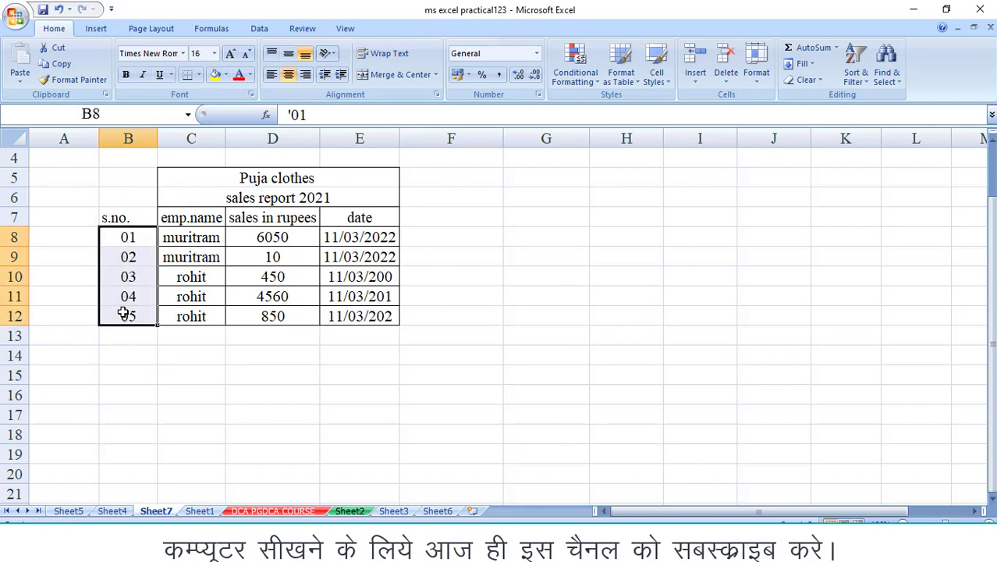
Step: Clear B8:B12, then enter plain 01 in B8 and B9, which Excel shows as 1
{"action": "key", "text": "Delete"}
{"action": "left_click", "coordinate": [126, 235]}
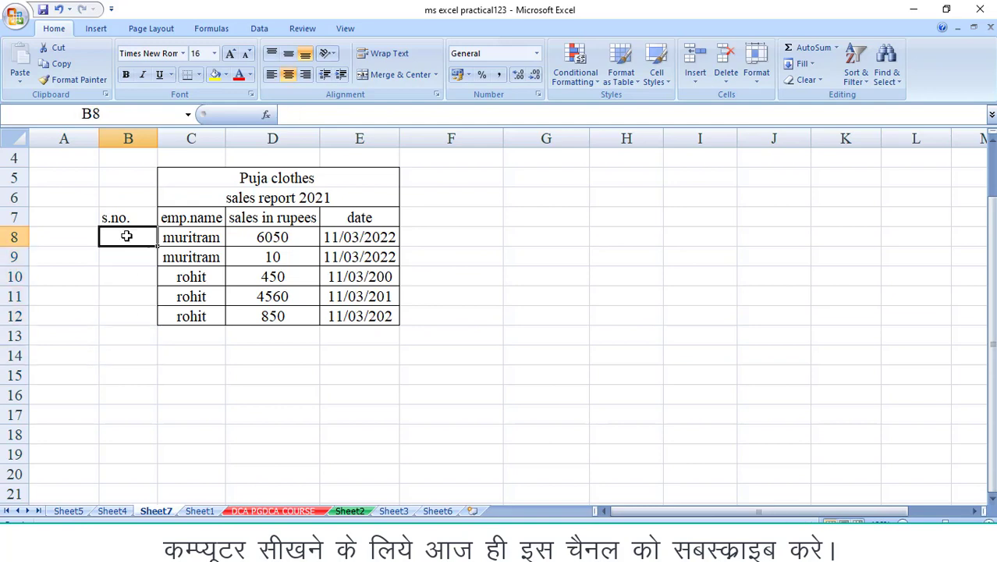
{"action": "type", "text": "01"}
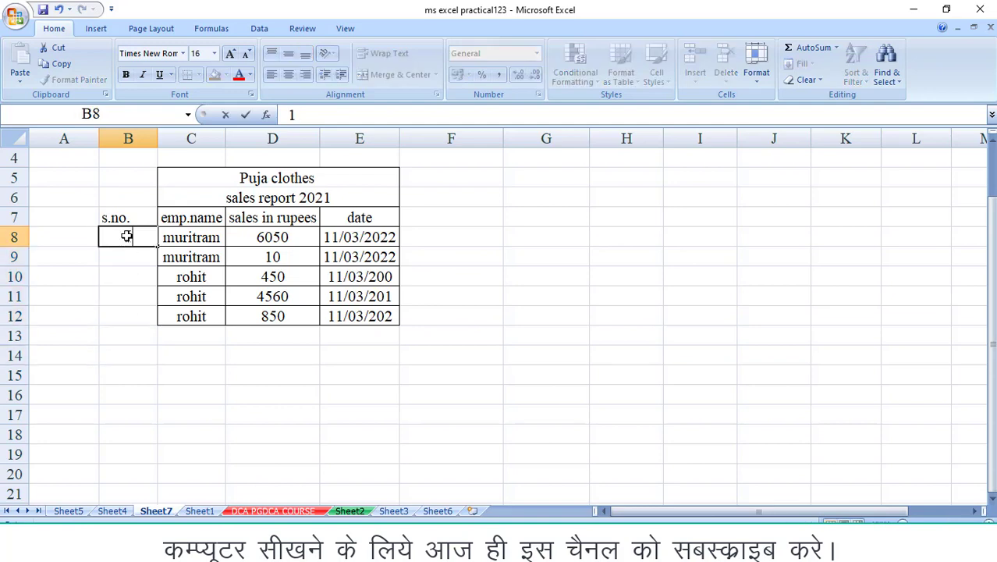
{"action": "key", "text": "Return"}
{"action": "type", "text": "01"}
{"action": "key", "text": "Return"}
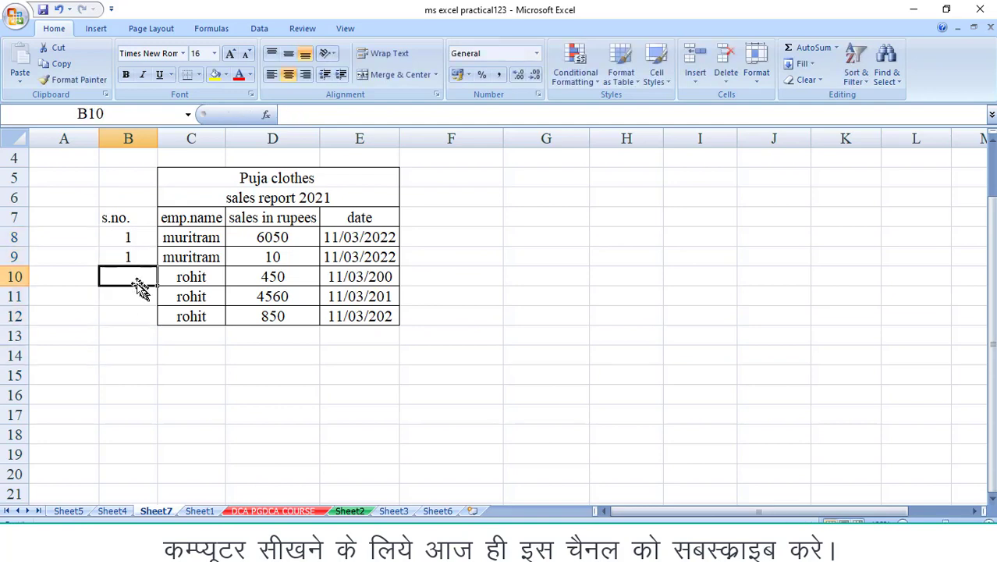
Step: Delete the 1 entries from B8:B9 and reselect the empty range B8:B12
{"action": "left_click_drag", "start_coordinate": [131, 242], "coordinate": [133, 259]}
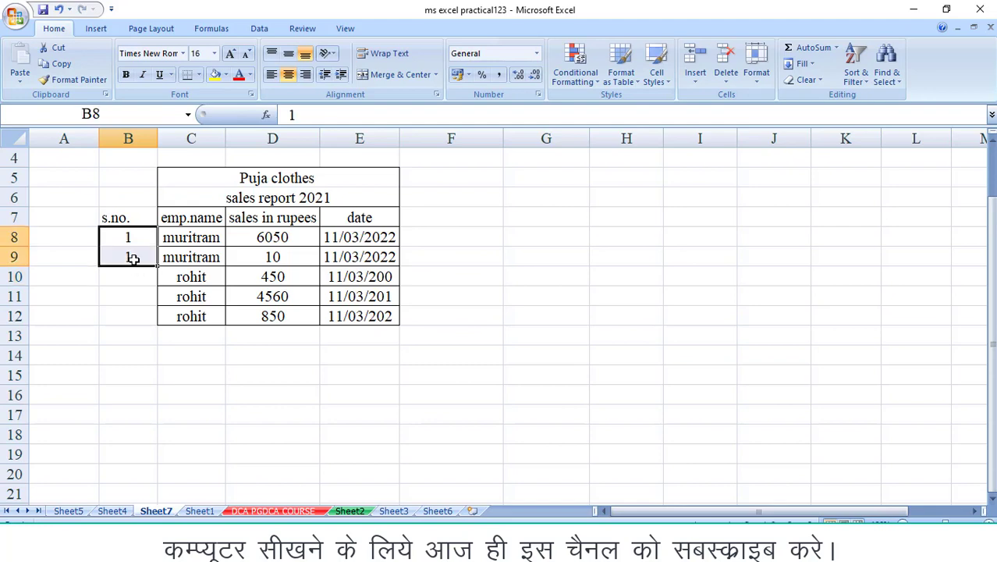
{"action": "key", "text": "BackSpace"}
{"action": "left_click", "coordinate": [125, 296]}
{"action": "left_click", "coordinate": [134, 260]}
{"action": "key", "text": "BackSpace"}
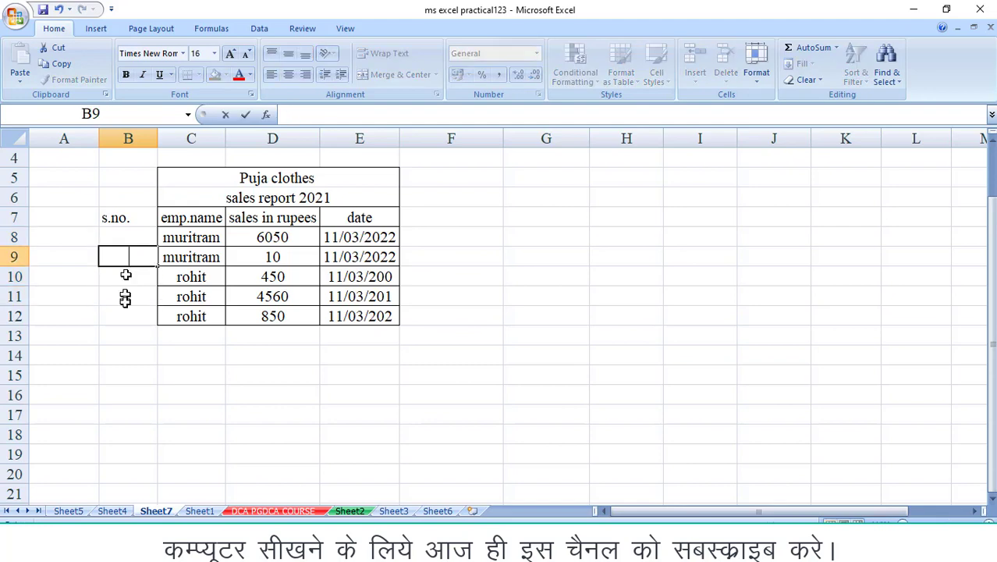
{"action": "left_click", "coordinate": [125, 298]}
{"action": "left_click_drag", "start_coordinate": [128, 236], "coordinate": [130, 311]}
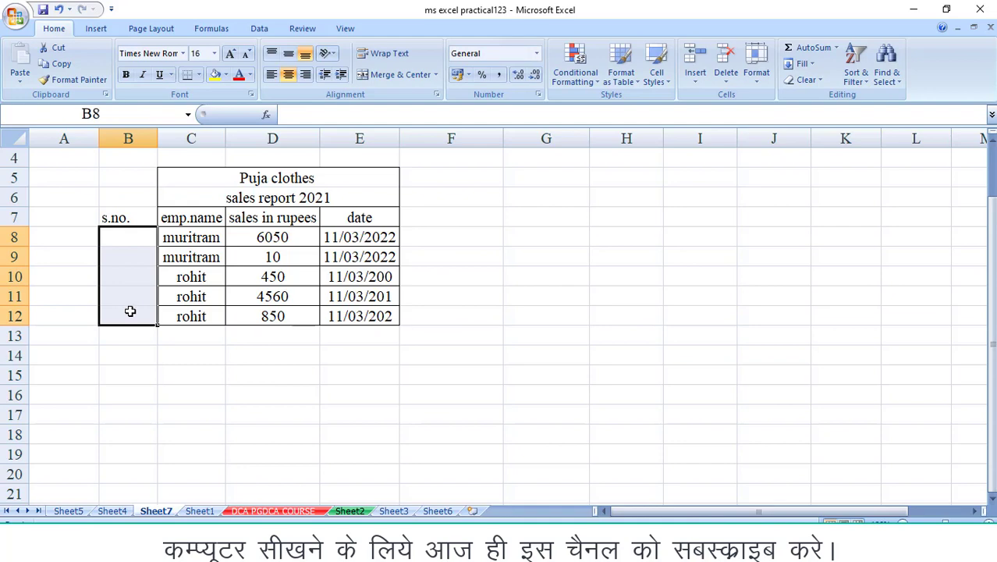
Step: Apply the Text number format to B8:B12
{"action": "left_click", "coordinate": [537, 96]}
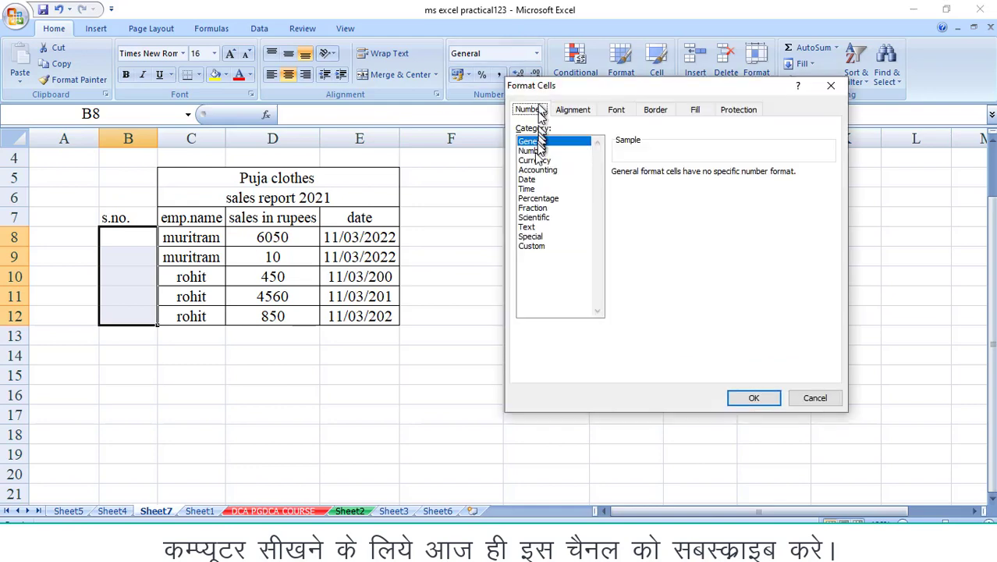
{"action": "left_click", "coordinate": [527, 228]}
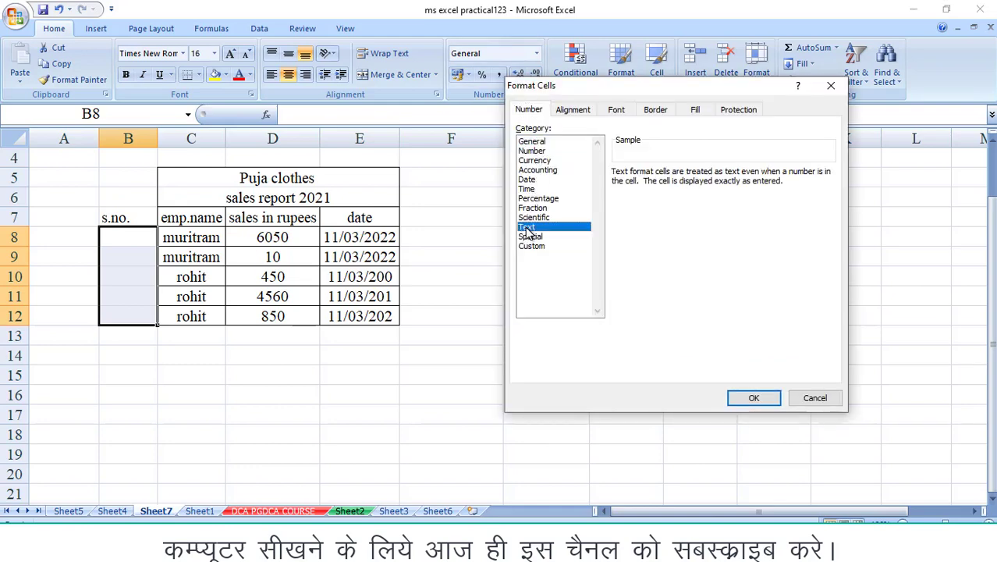
{"action": "left_click", "coordinate": [753, 400]}
Step: Enter 01 in B8 and 0002 in B9, keeping their leading zeros
{"action": "left_click", "coordinate": [146, 241]}
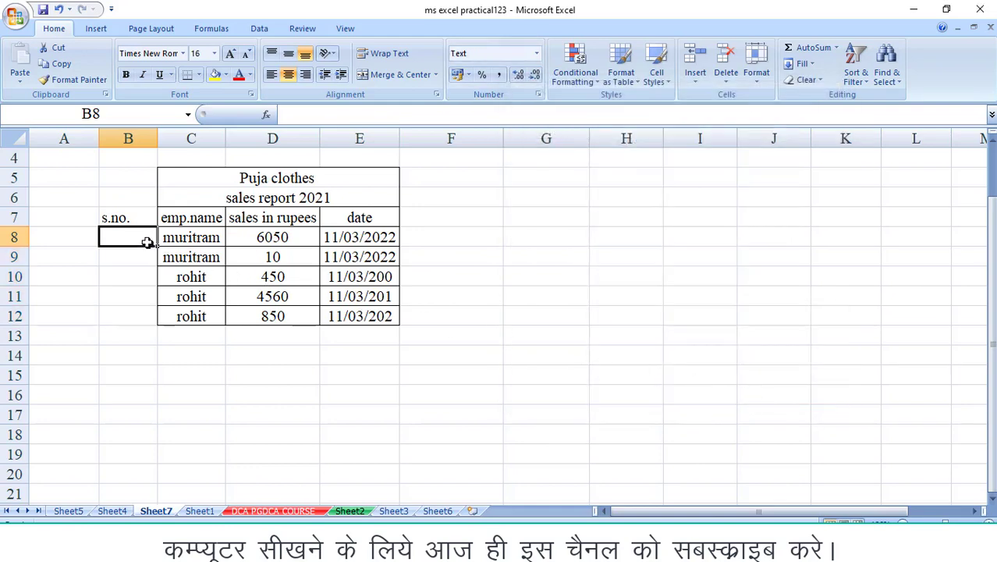
{"action": "type", "text": "01"}
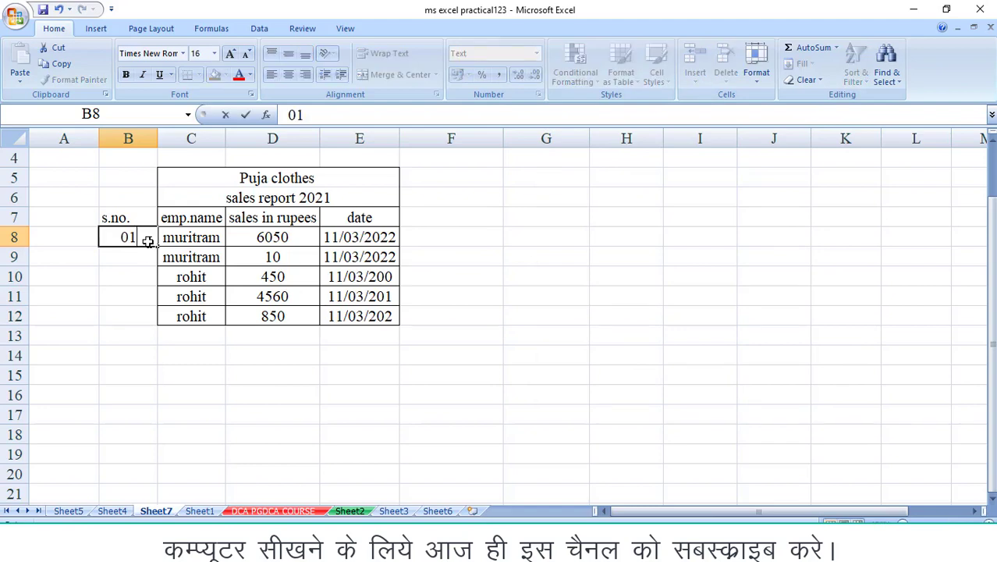
{"action": "key", "text": "Return"}
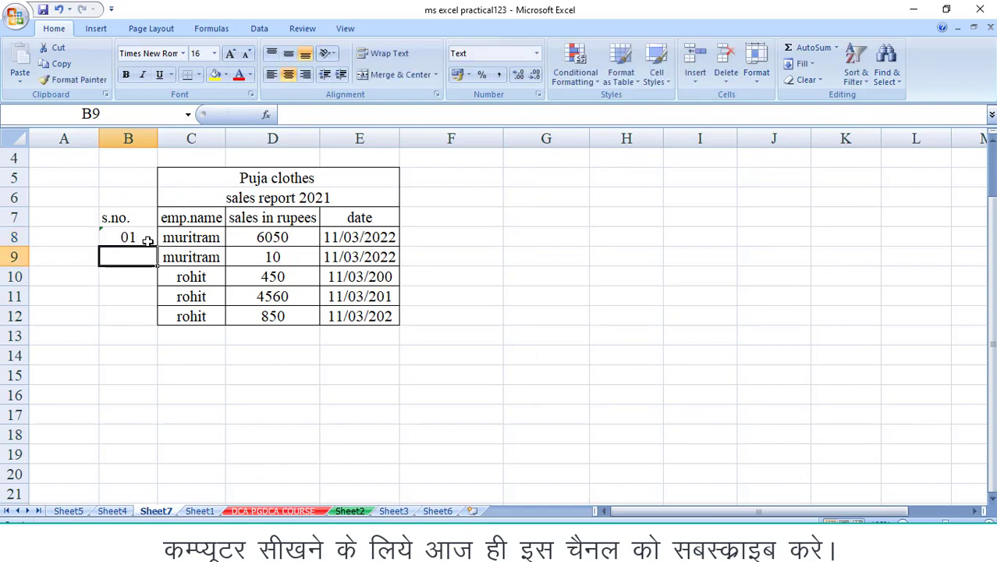
{"action": "type", "text": "000"}
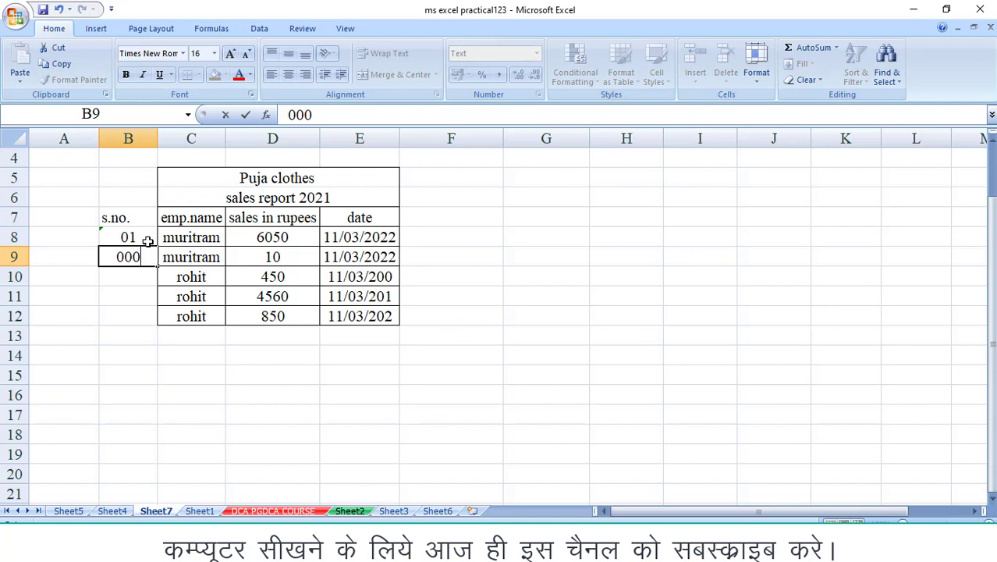
{"action": "type", "text": "2"}
{"action": "key", "text": "Return"}
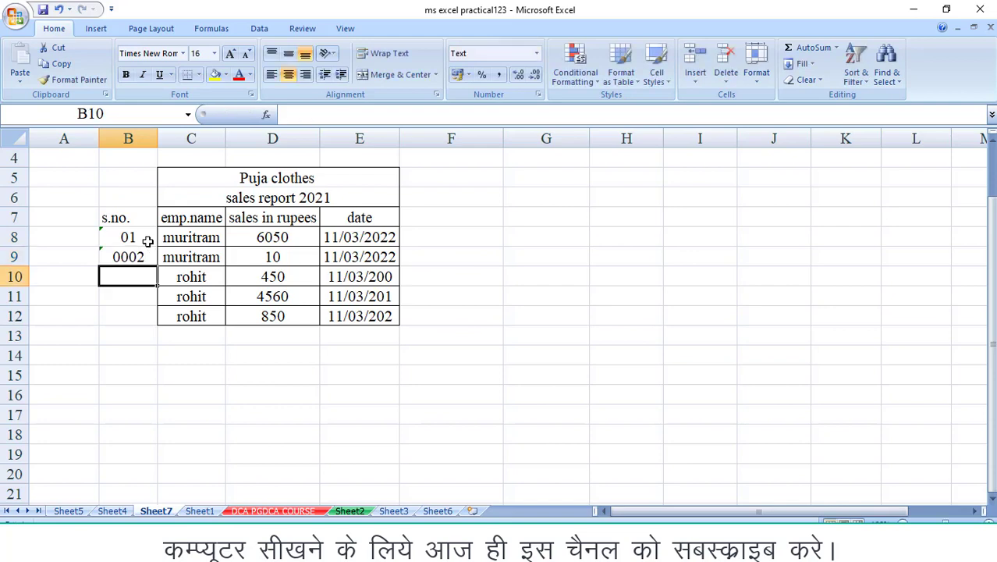
Step: Choose Ignore Error for the number-stored-as-text flags on B8:B9 (01 and 0002)
{"action": "left_click_drag", "start_coordinate": [116, 238], "coordinate": [120, 257]}
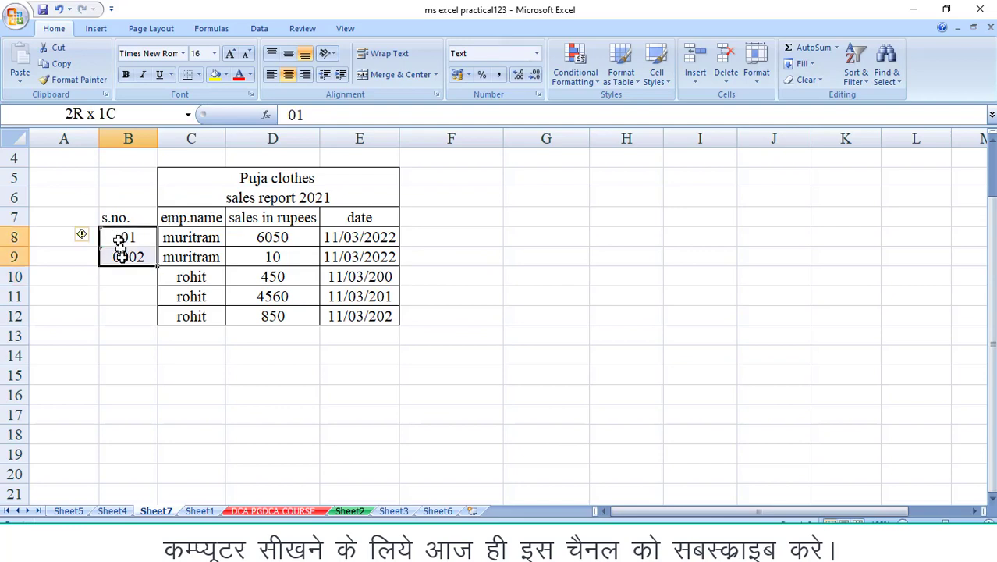
{"action": "left_click", "coordinate": [82, 236]}
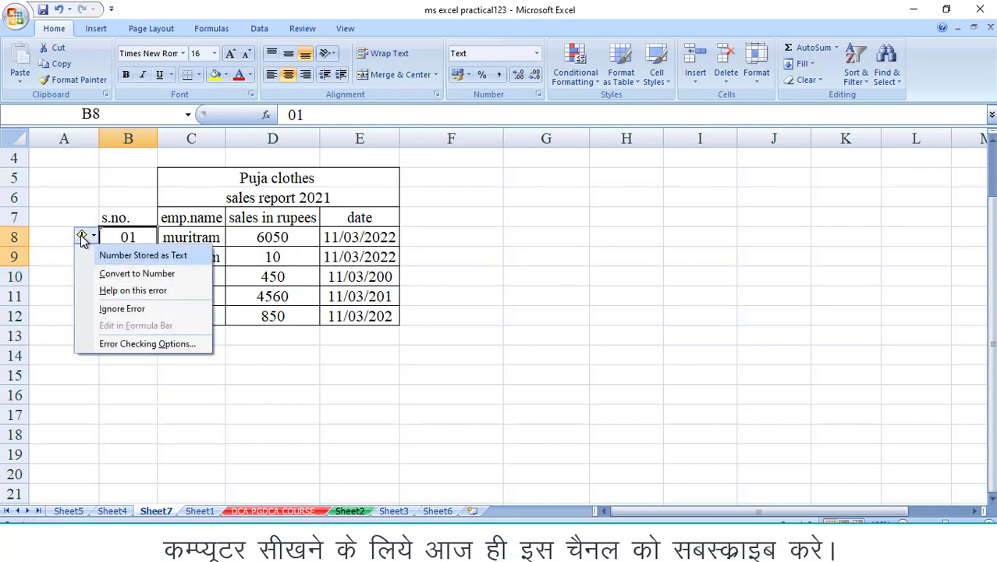
{"action": "left_click", "coordinate": [95, 307]}
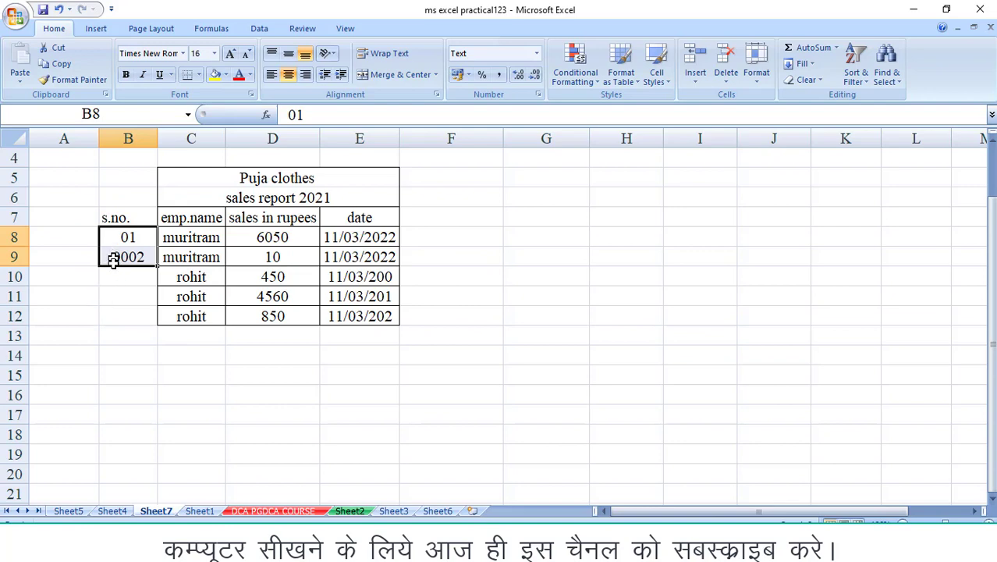
{"action": "left_click", "coordinate": [125, 313]}
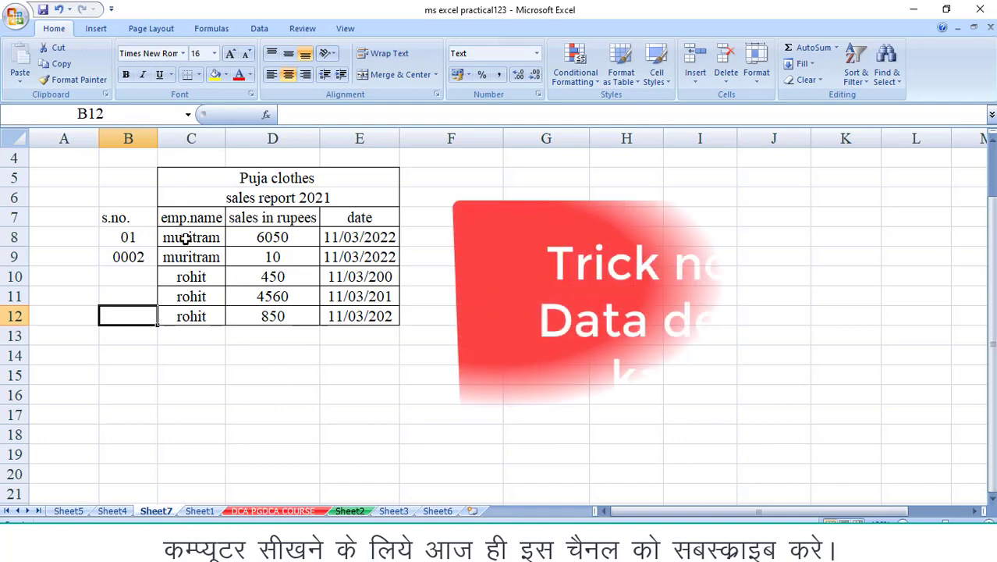
Step: Clear names in C9:C12 by dragging the fill handle upward, leaving only muritram in C8
{"action": "left_click_drag", "start_coordinate": [178, 238], "coordinate": [192, 316]}
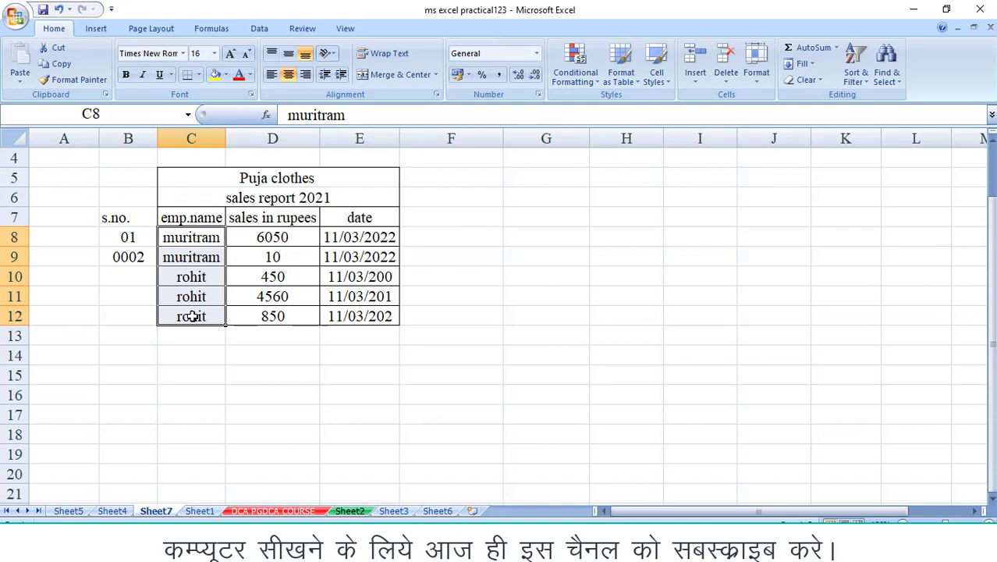
{"action": "key", "text": "Delete"}
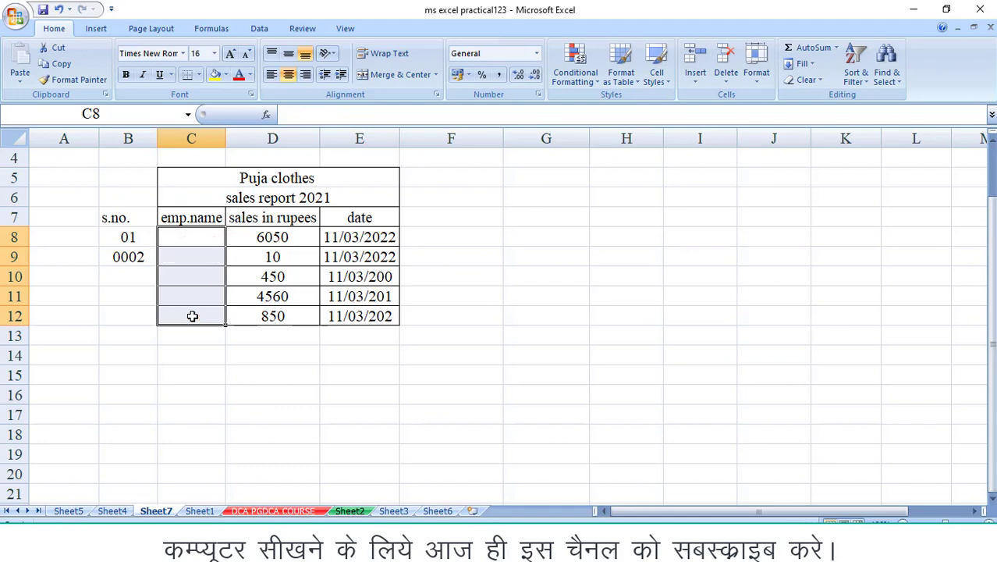
{"action": "key", "text": "ctrl+z"}
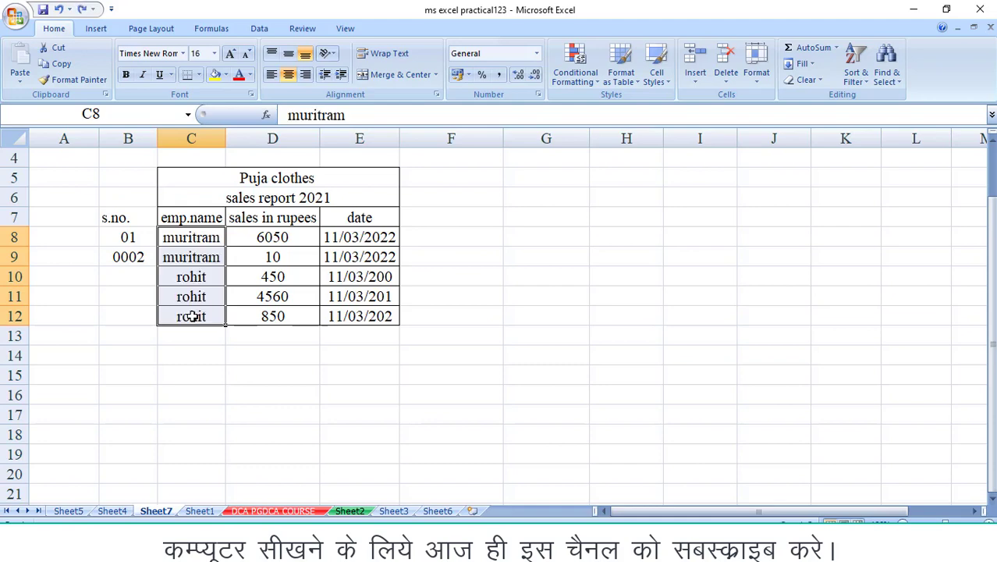
{"action": "left_click", "coordinate": [216, 356]}
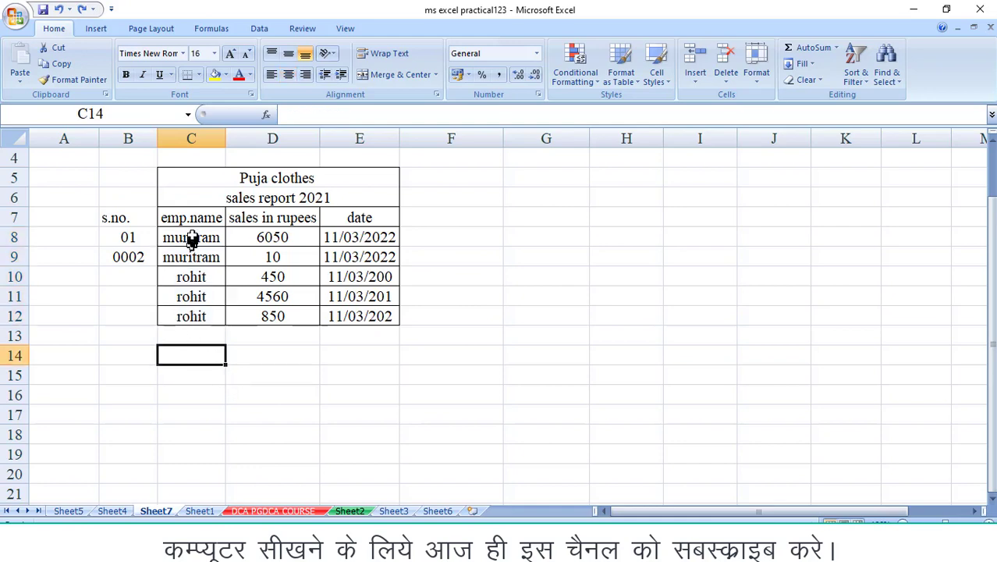
{"action": "left_click_drag", "start_coordinate": [191, 237], "coordinate": [192, 316]}
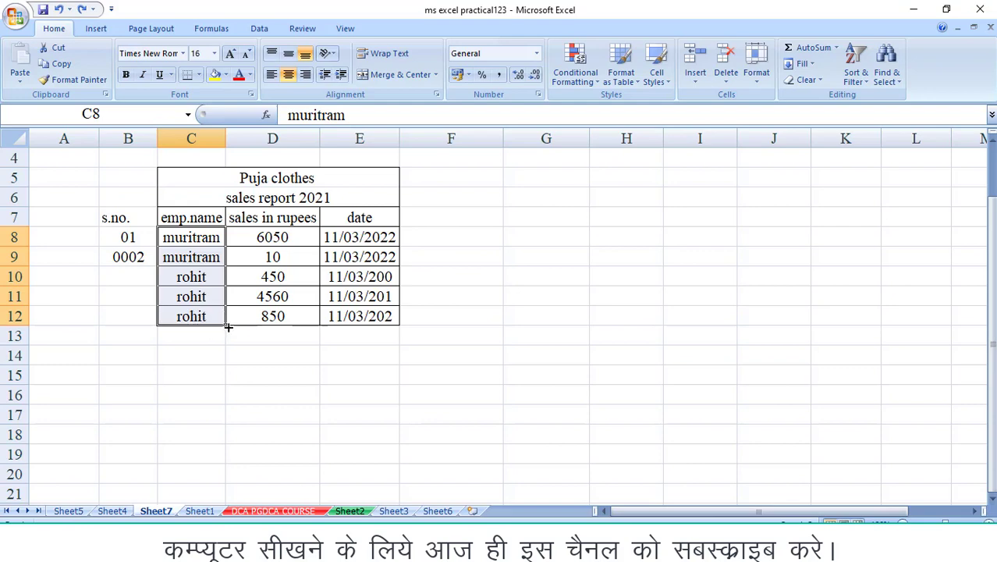
{"action": "left_click_drag", "start_coordinate": [225, 325], "coordinate": [224, 244]}
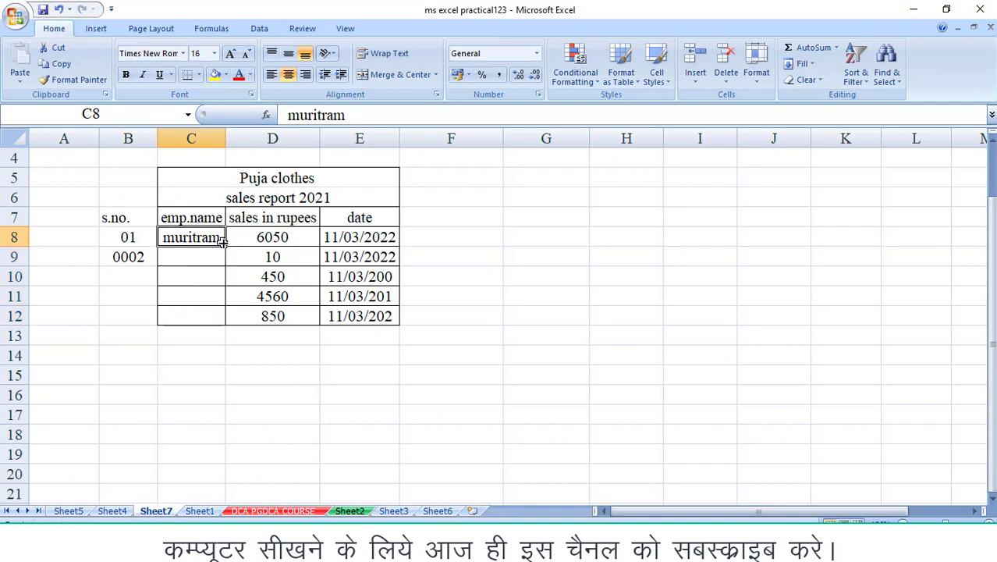
{"action": "left_click", "coordinate": [438, 368]}
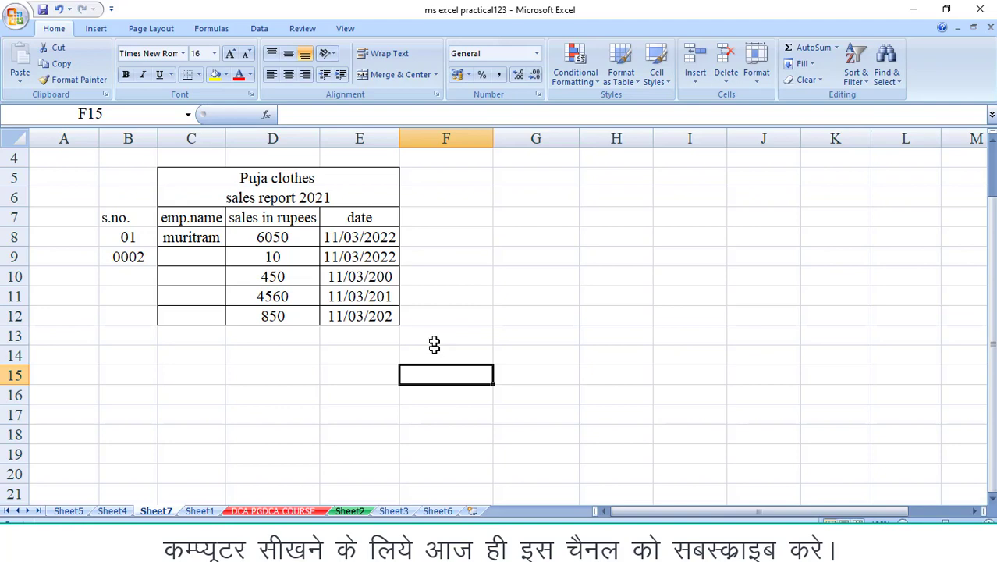
{"action": "left_click", "coordinate": [443, 234]}
{"action": "type", "text": "1"}
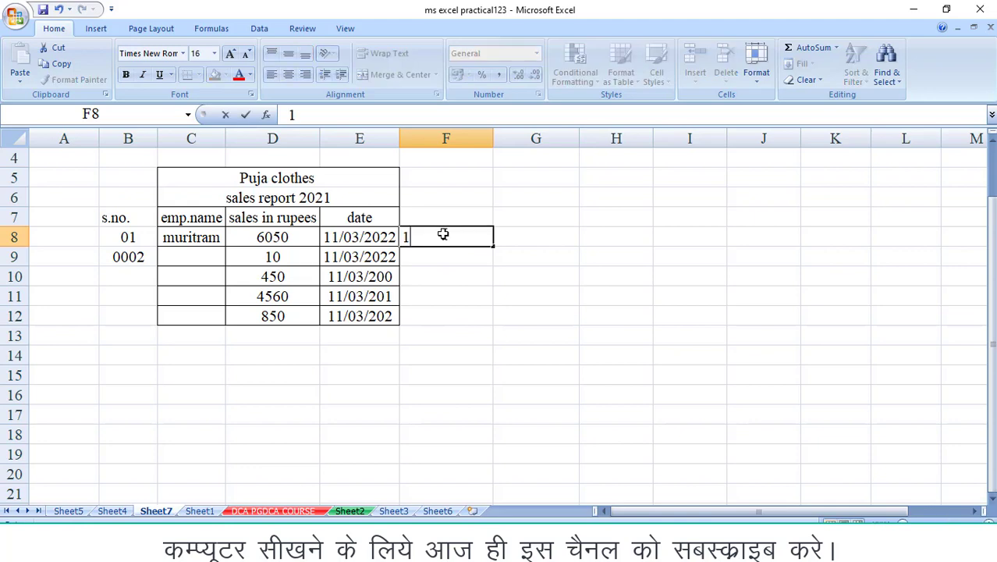
{"action": "type", "text": "234567890"}
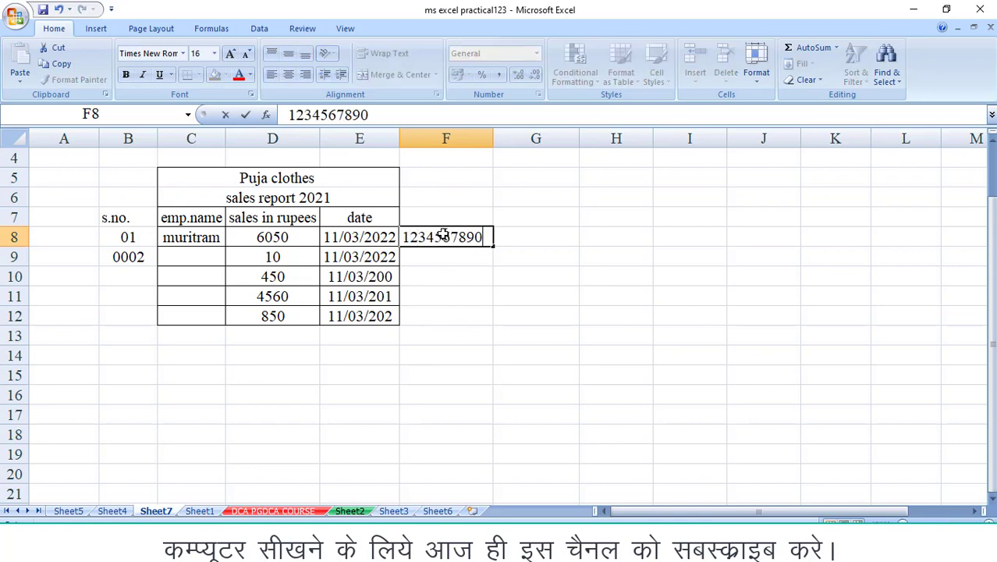
{"action": "type", "text": "11"}
{"action": "key", "text": "Return"}
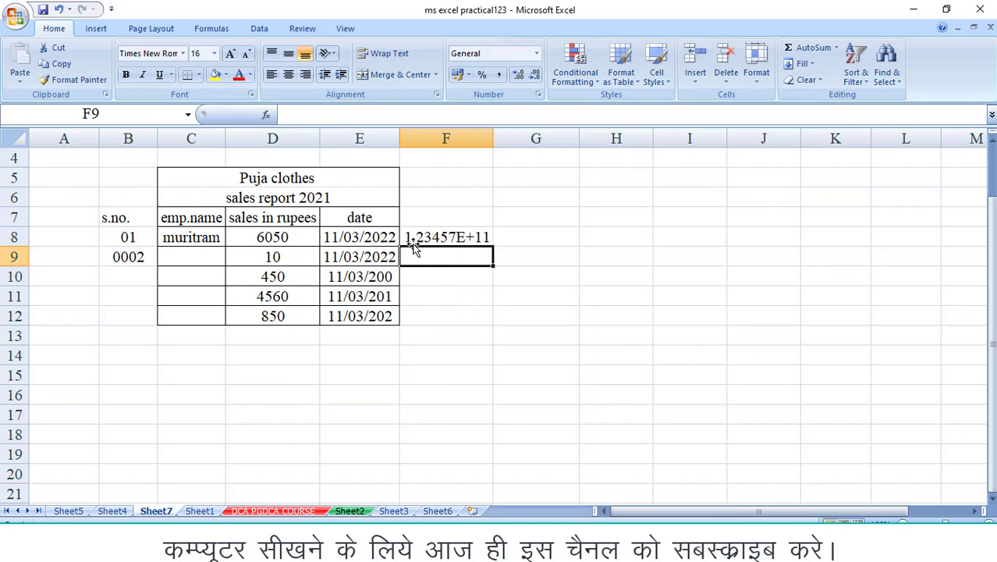
{"action": "left_click", "coordinate": [459, 239]}
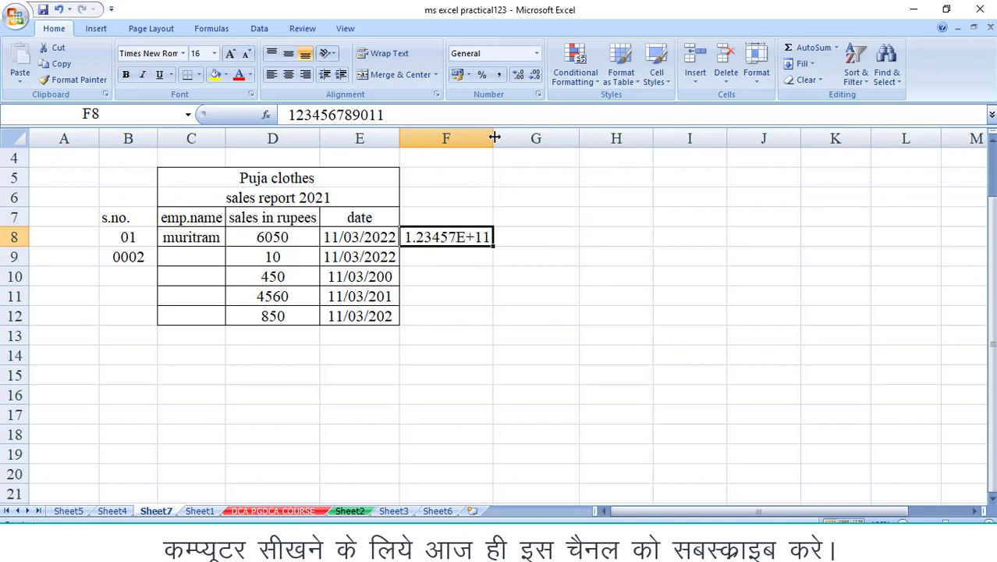
{"action": "left_click_drag", "start_coordinate": [494, 138], "coordinate": [516, 137]}
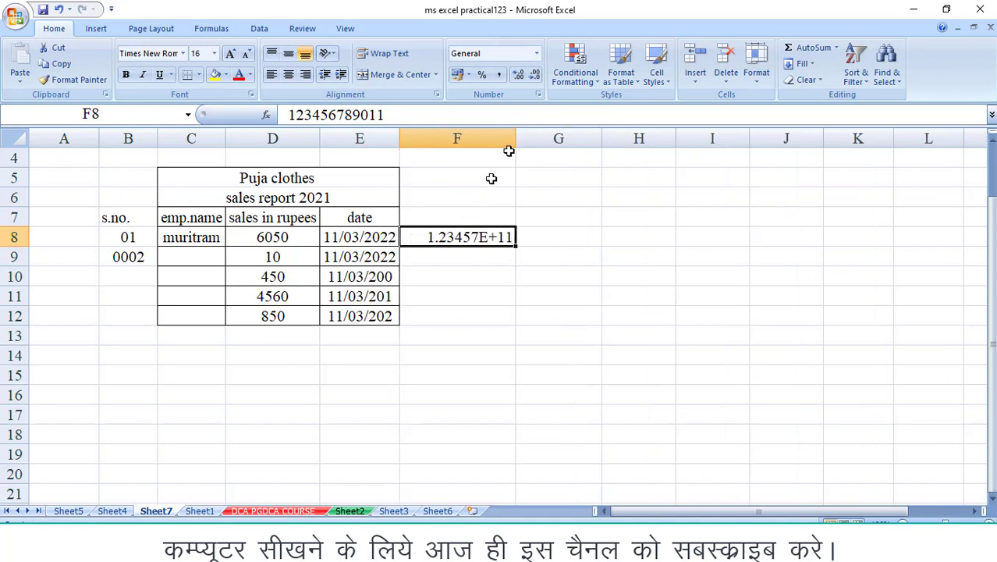
{"action": "left_click", "coordinate": [459, 291]}
{"action": "left_click", "coordinate": [465, 237]}
Step: Format cells F9:F12 as Text through More Number Formats
{"action": "left_click", "coordinate": [463, 312]}
{"action": "left_click_drag", "start_coordinate": [440, 258], "coordinate": [441, 310]}
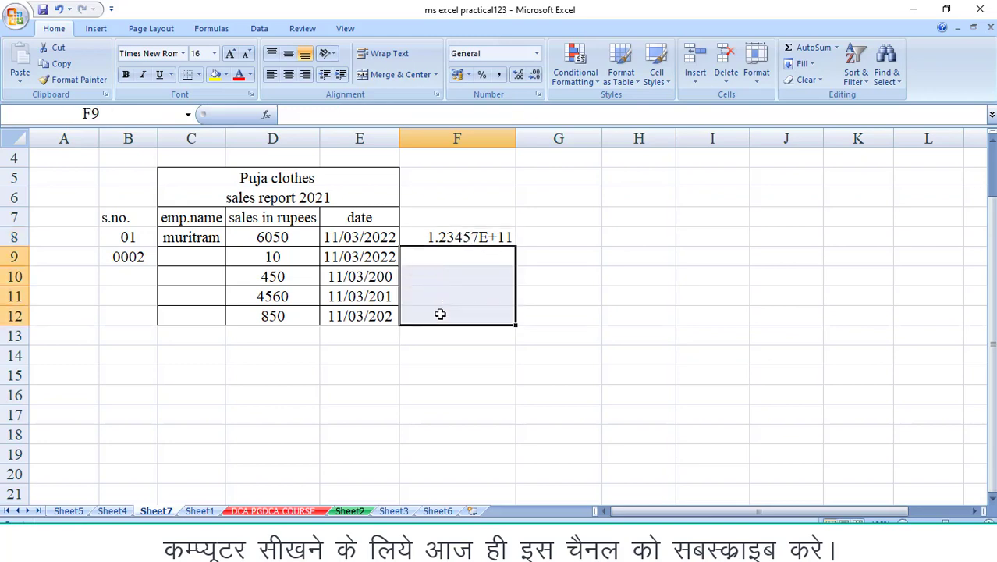
{"action": "left_click", "coordinate": [536, 55]}
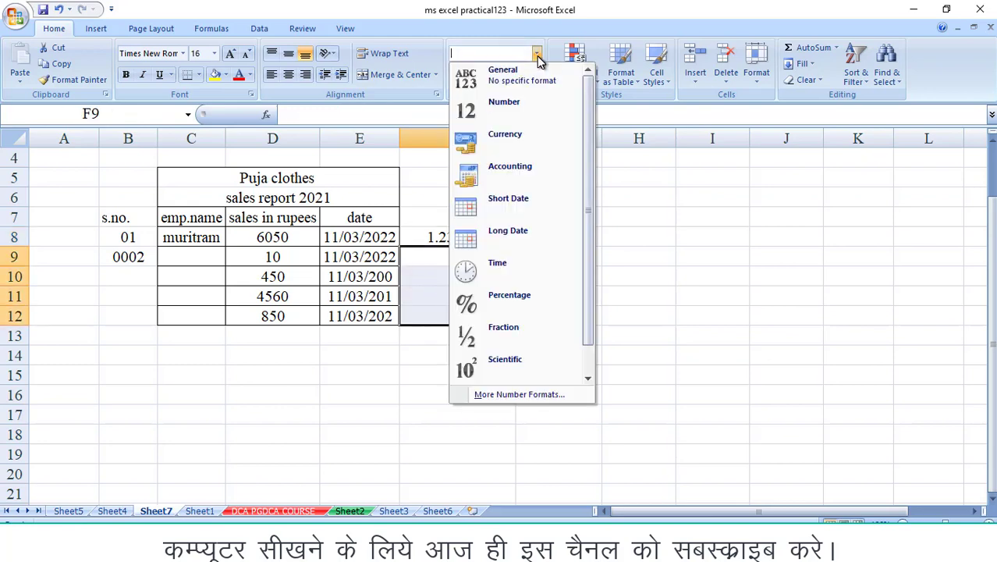
{"action": "left_click", "coordinate": [509, 395]}
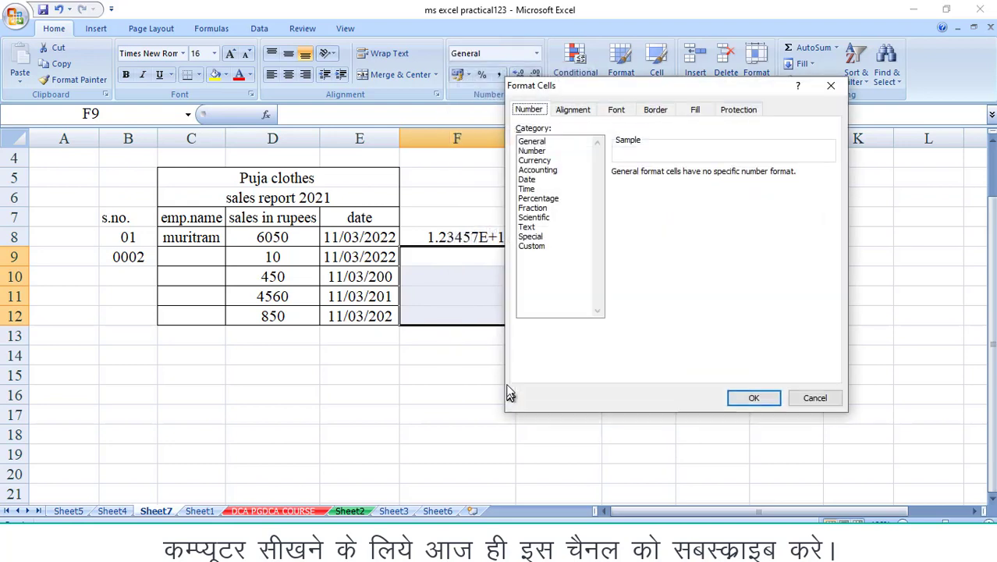
{"action": "left_click", "coordinate": [531, 227]}
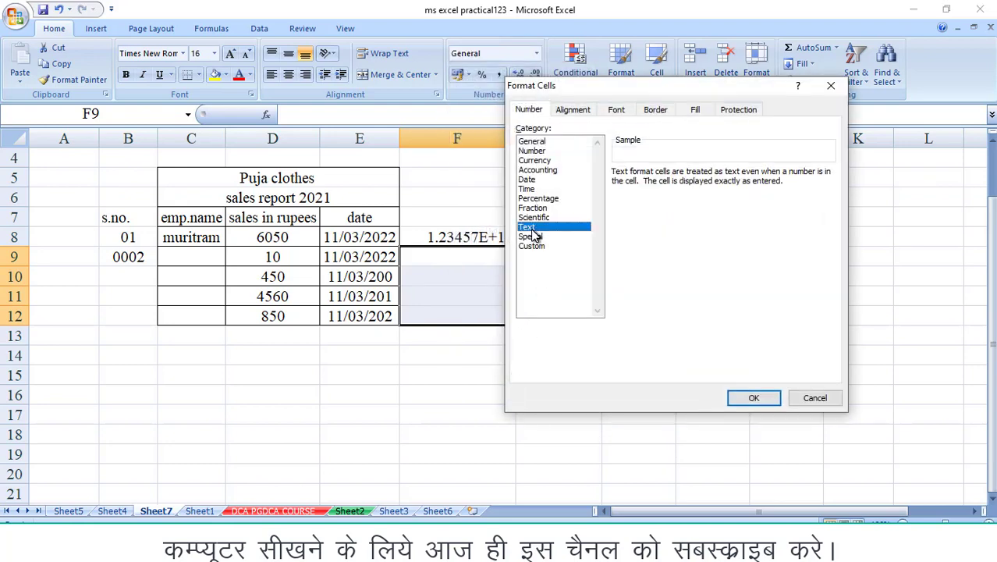
{"action": "left_click", "coordinate": [753, 399]}
{"action": "left_click", "coordinate": [466, 276]}
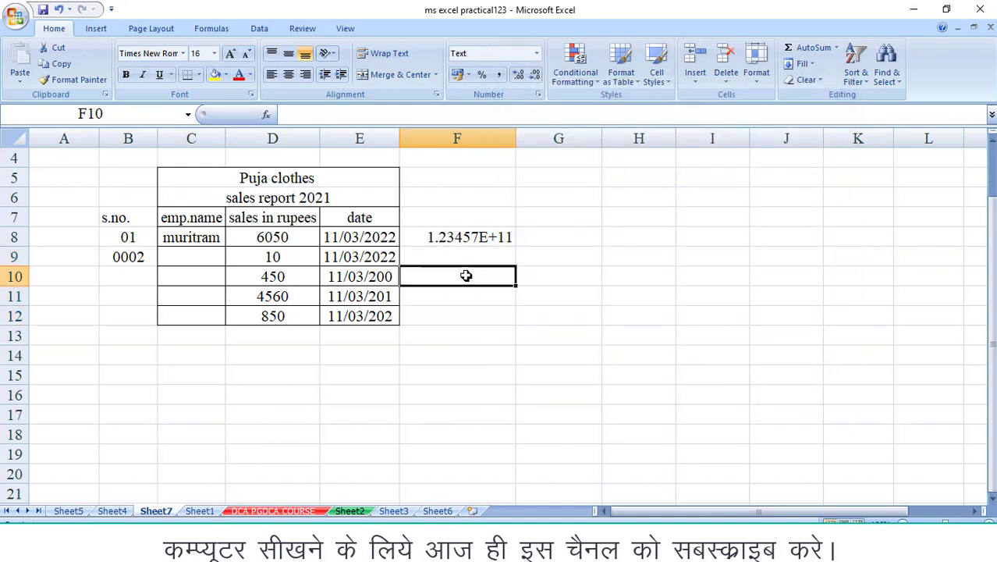
{"action": "type", "text": "12345678901234"}
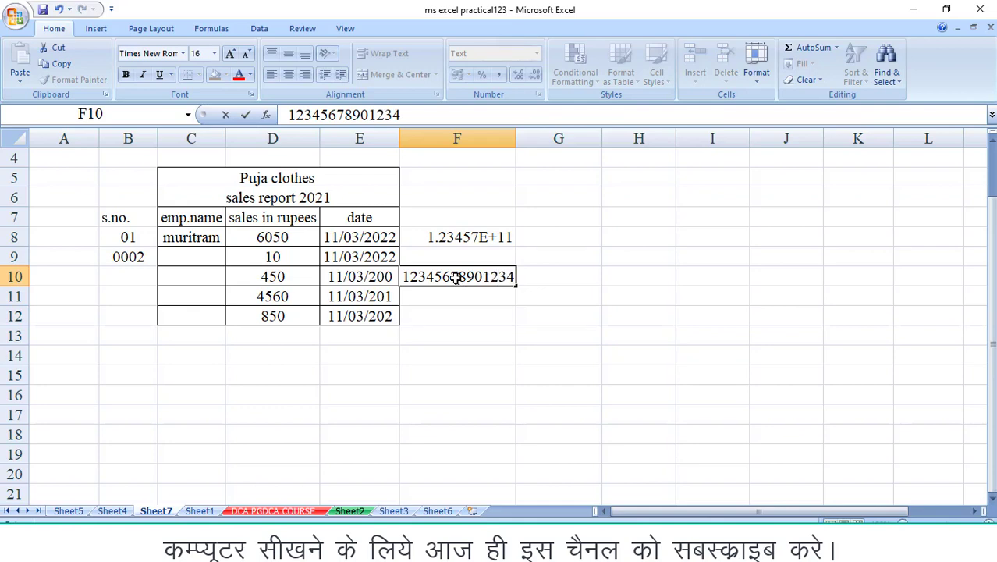
{"action": "key", "text": "Return"}
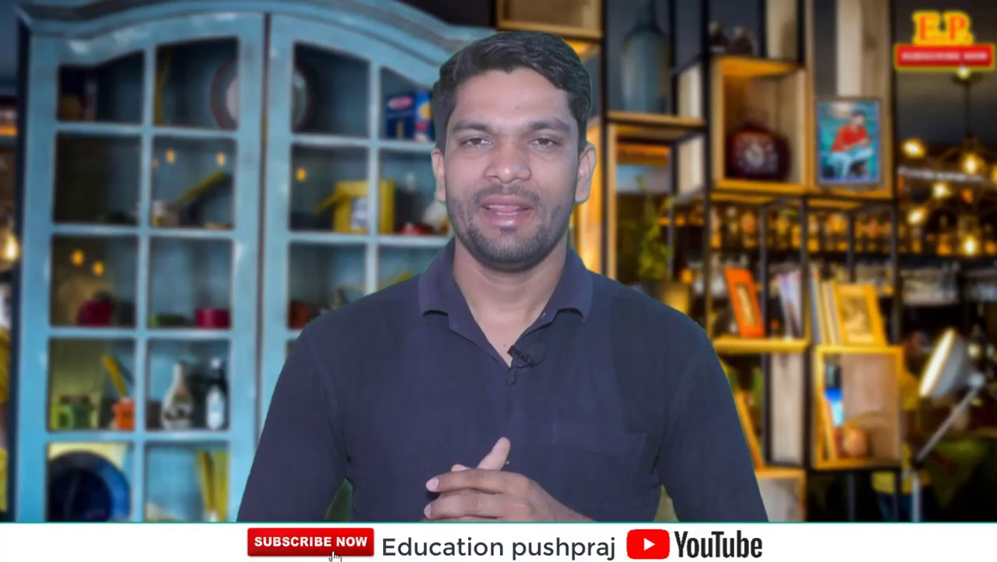